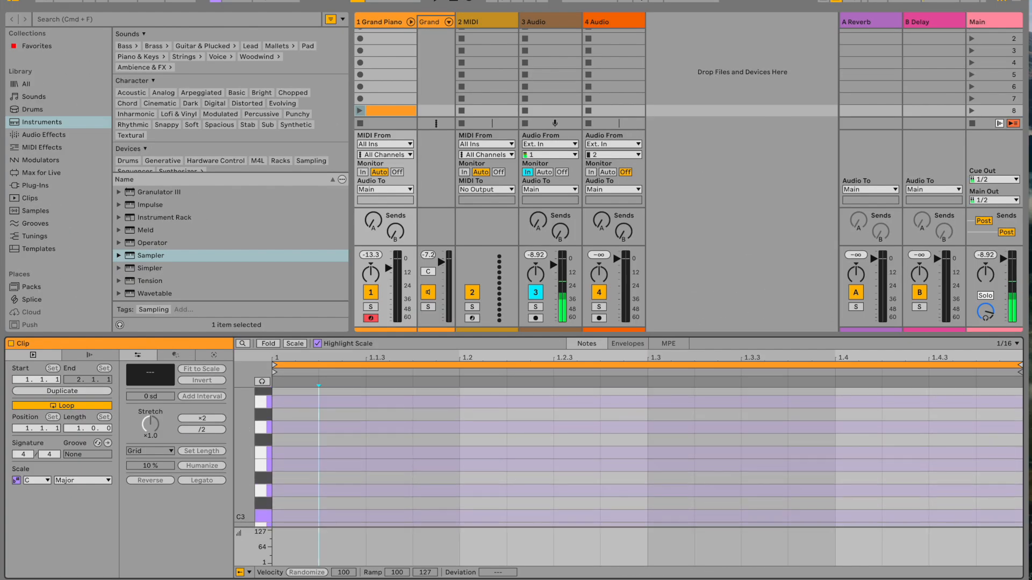
# Add ascending sixteenth notes E3, F3, G3 and A3 one after another from the start of the piano clip
pyautogui.moveTo(245, 457); pyautogui.dragTo(247, 432)
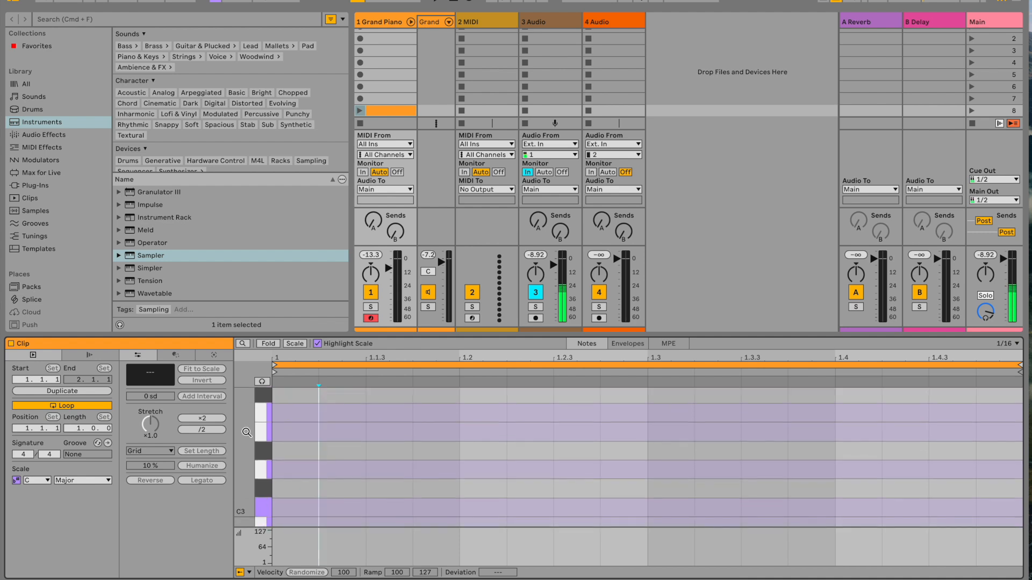
pyautogui.moveTo(346, 334); pyautogui.dragTo(346, 274)
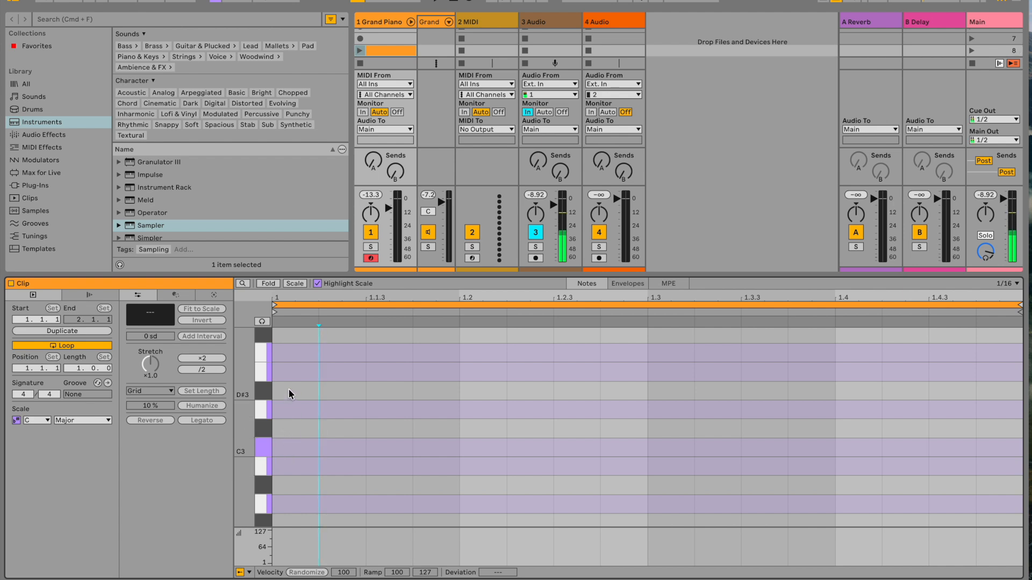
pyautogui.scroll(3, 288, 389)
pyautogui.doubleClick(285, 441)
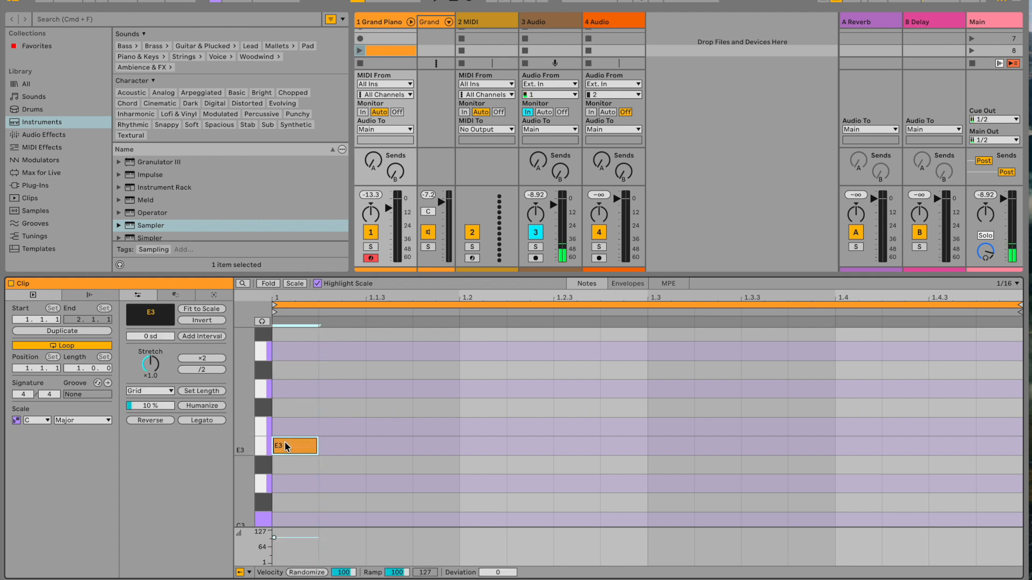
pyautogui.doubleClick(336, 421)
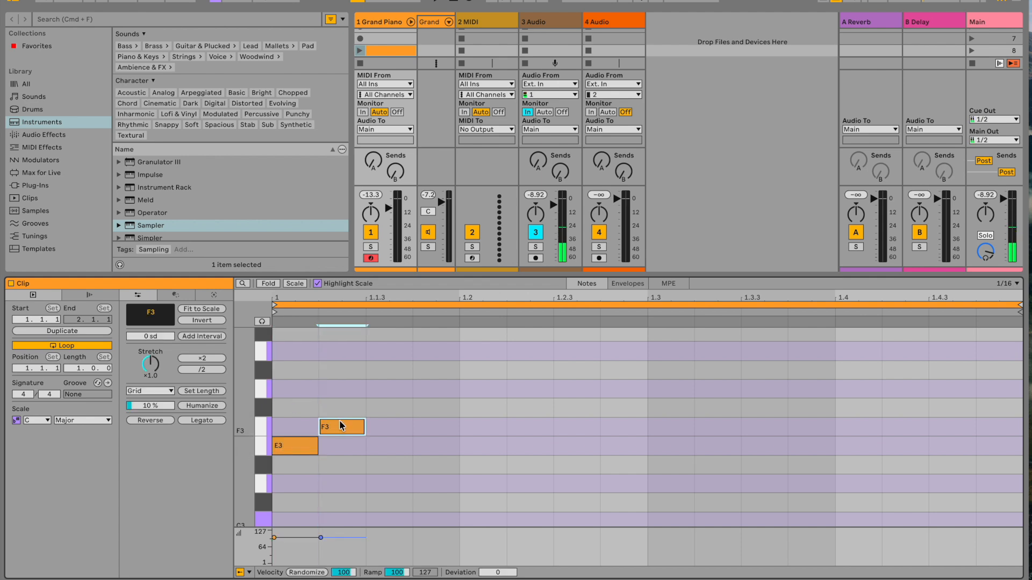
pyautogui.doubleClick(390, 381)
pyautogui.scroll(2, 439, 376)
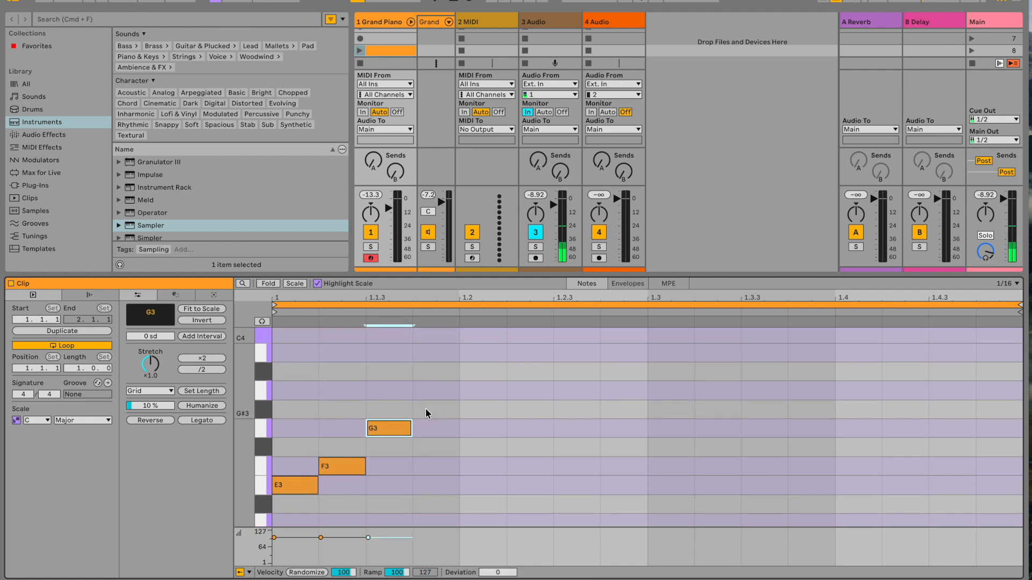
pyautogui.doubleClick(425, 389)
pyautogui.scroll(2, 466, 384)
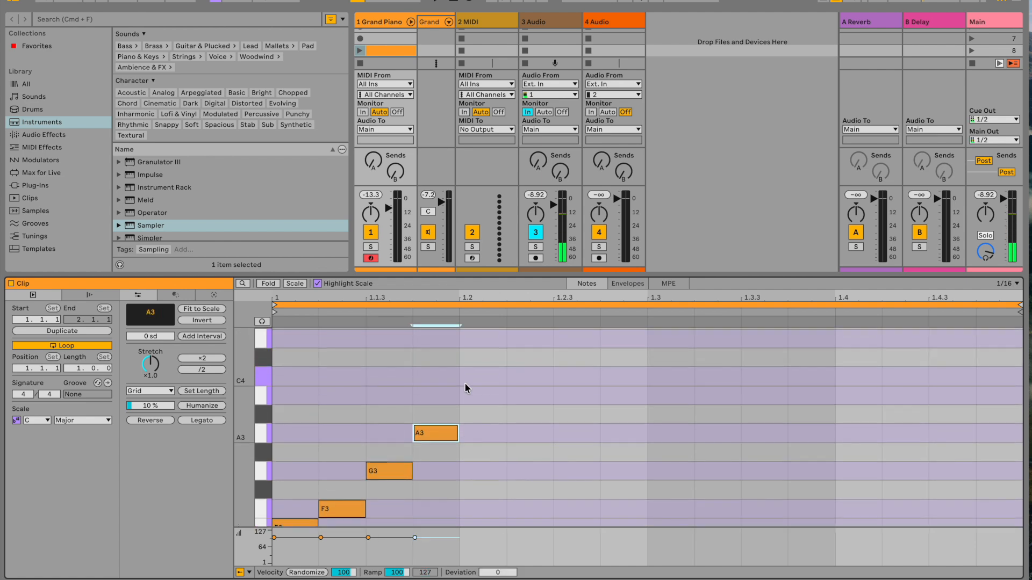
# Continue the ascending sixteenth-note line from beat 1.2 with B3, C#4, D4 and E4
pyautogui.doubleClick(475, 392)
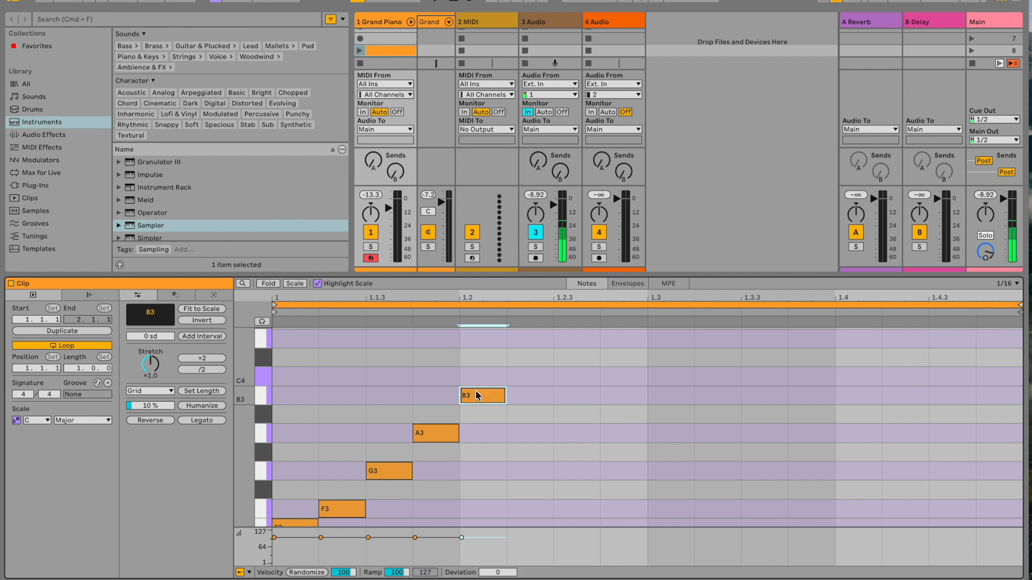
pyautogui.scroll(2, 476, 400)
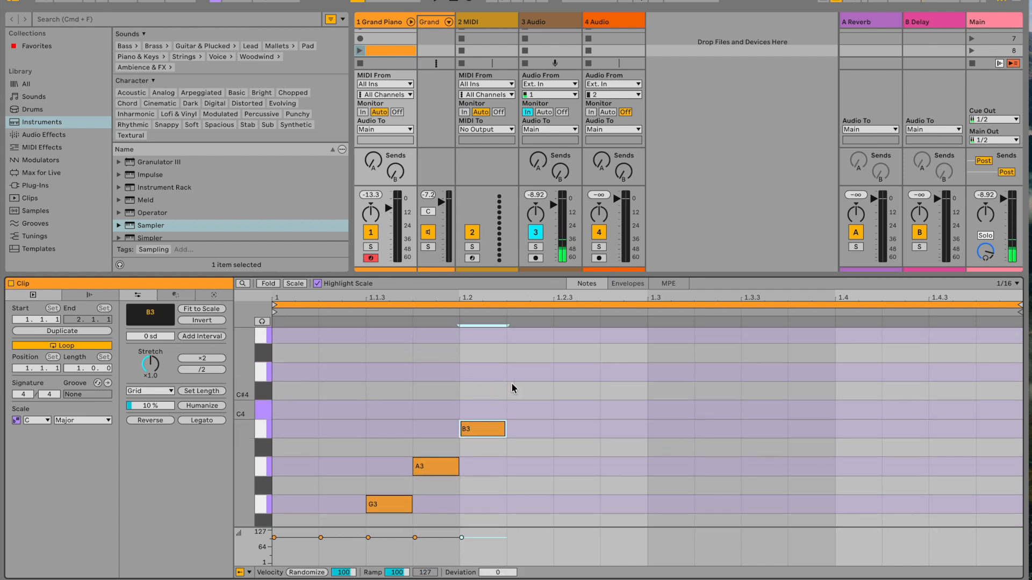
pyautogui.doubleClick(519, 391)
pyautogui.click(583, 371)
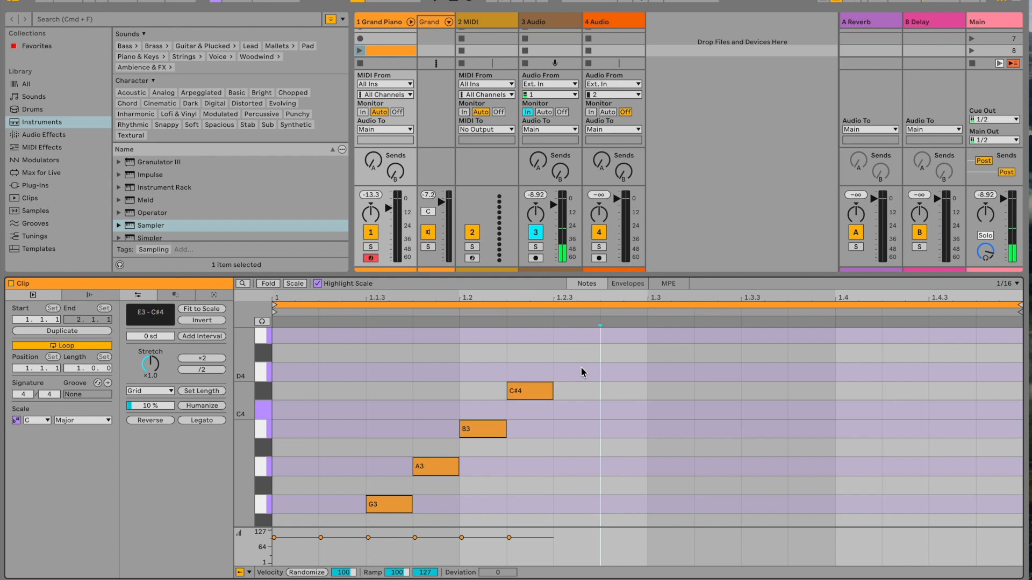
pyautogui.doubleClick(583, 371)
pyautogui.moveTo(602, 274); pyautogui.dragTo(602, 182)
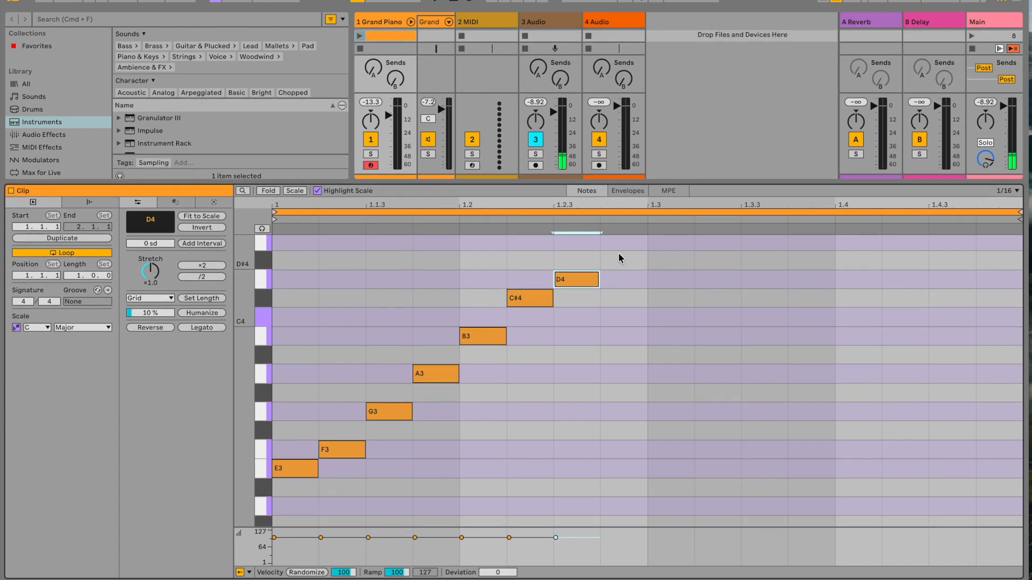
pyautogui.scroll(2, 619, 242)
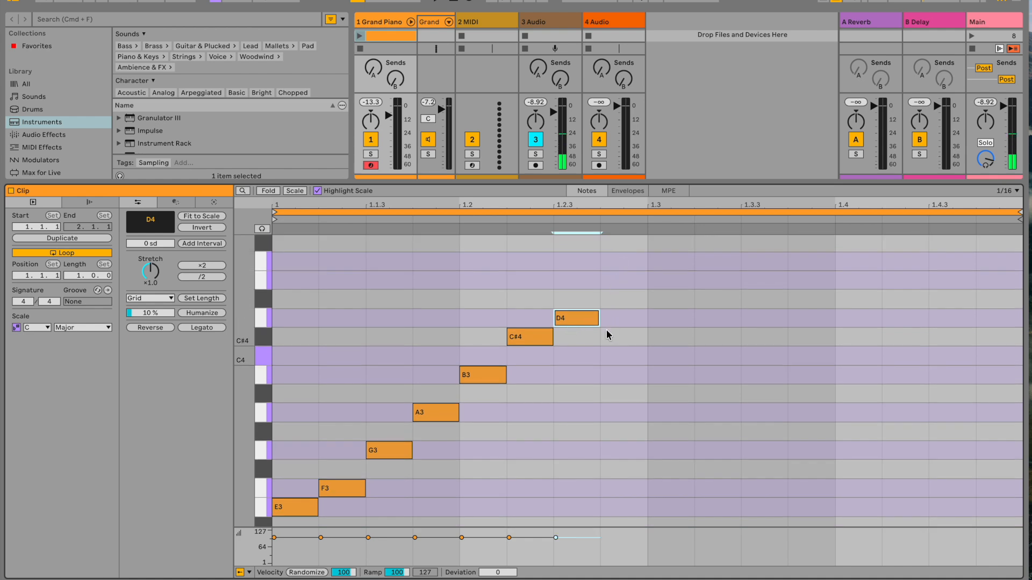
pyautogui.scroll(-1, 576, 421)
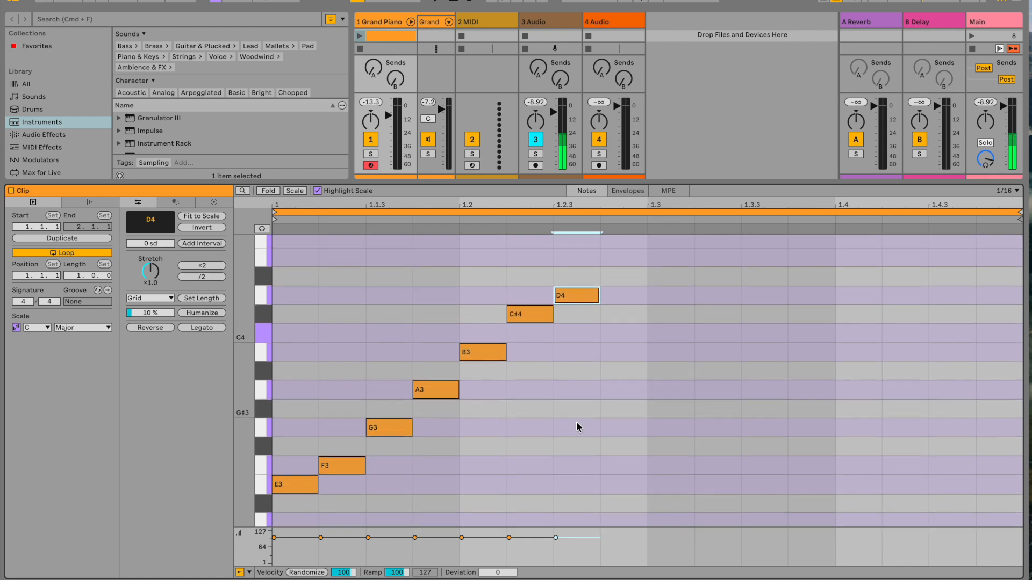
pyautogui.doubleClick(617, 258)
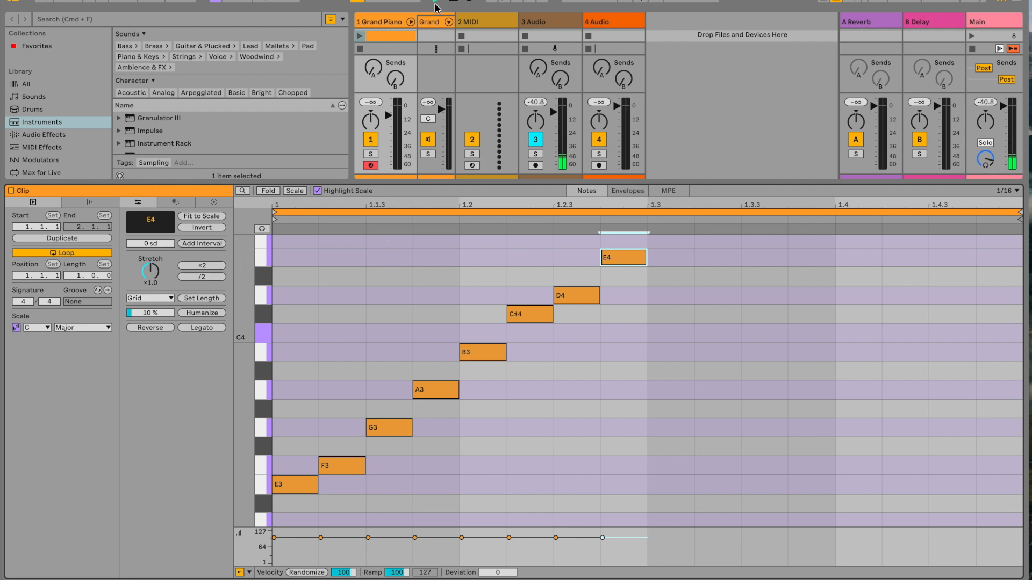
# Launch the piano clip and stretch all its notes to double length so they fill the bar
pyautogui.click(359, 36)
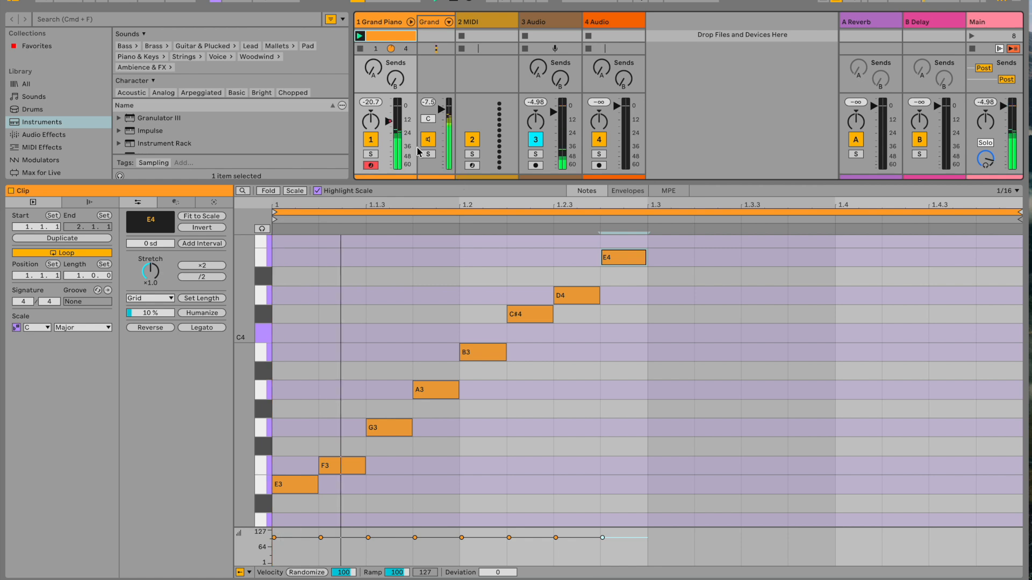
pyautogui.moveTo(435, 185); pyautogui.dragTo(435, 221)
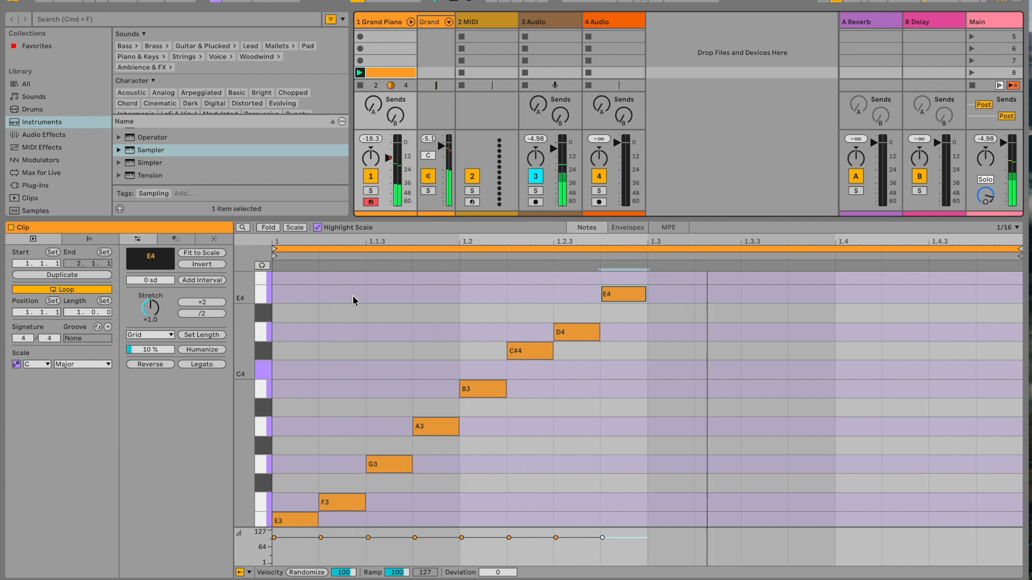
pyautogui.click(348, 240)
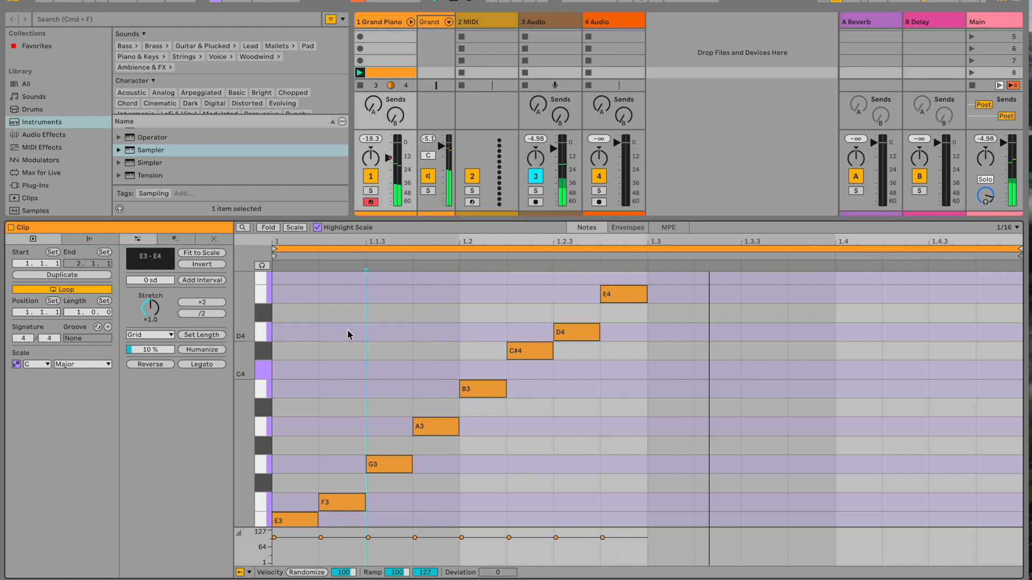
pyautogui.press('super+a')
pyautogui.click(202, 302)
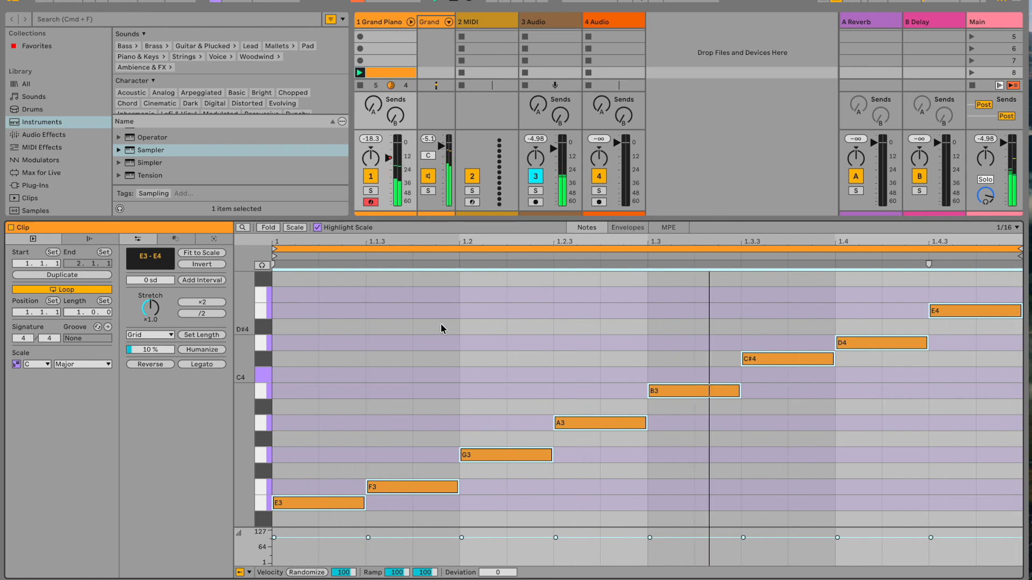
# Reverse the order of the four notes from F3 to B3, leaving the outer notes out of the selection
pyautogui.click(402, 302)
pyautogui.moveTo(402, 302); pyautogui.dragTo(479, 390)
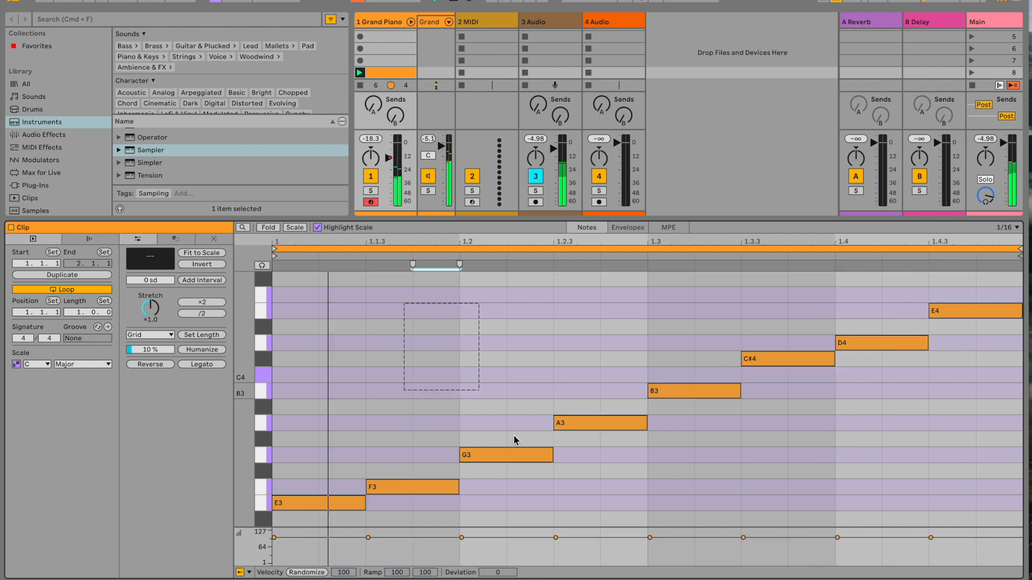
pyautogui.moveTo(513, 434); pyautogui.dragTo(709, 512)
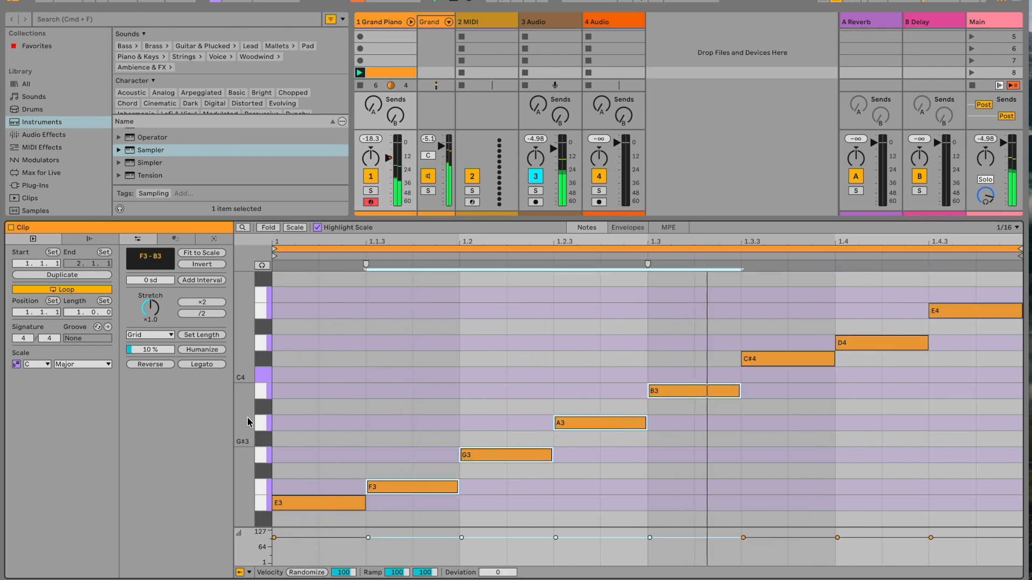
pyautogui.click(150, 365)
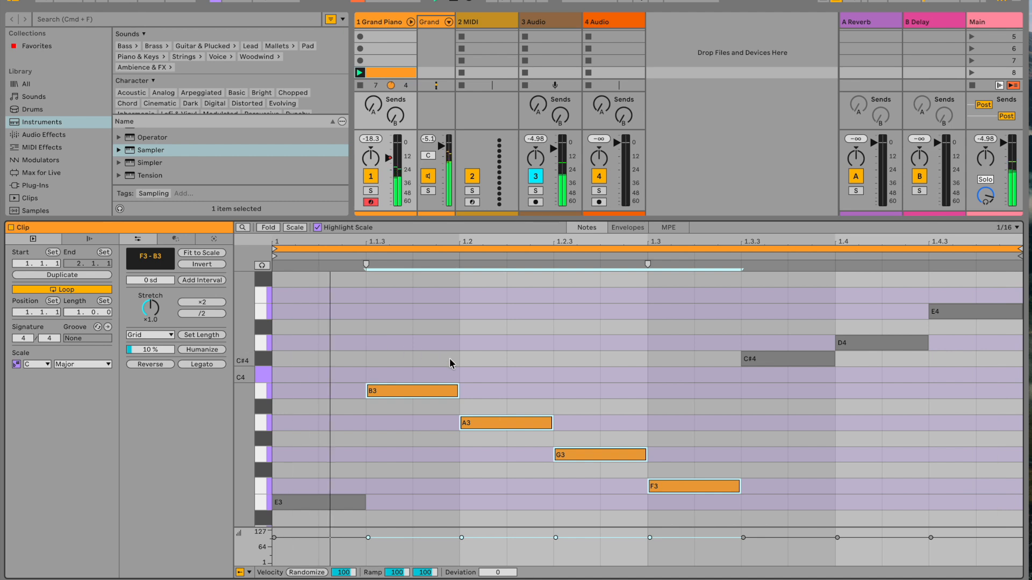
pyautogui.press('super+a')
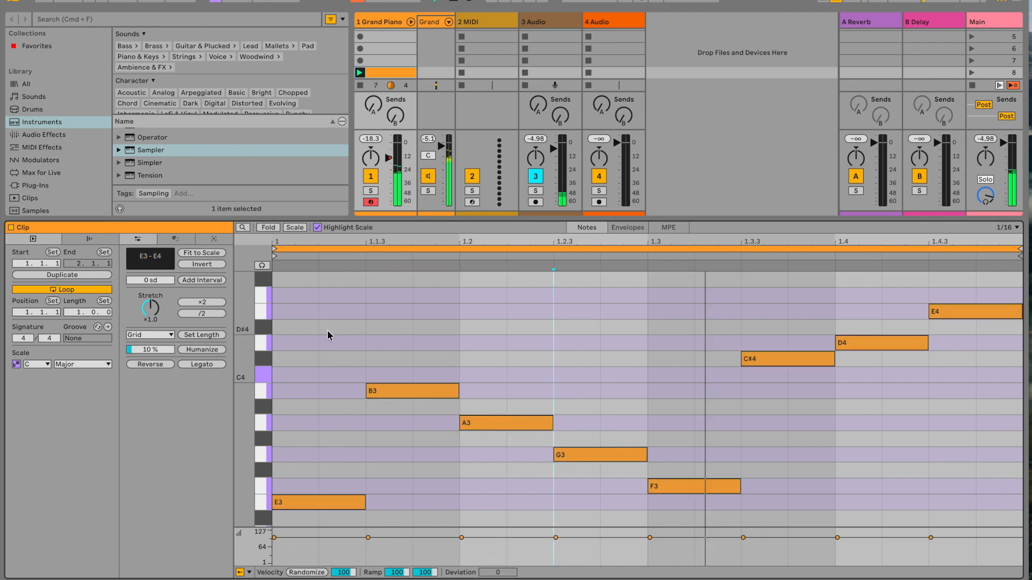
pyautogui.moveTo(296, 311); pyautogui.dragTo(596, 502)
pyautogui.click(426, 341)
pyautogui.moveTo(425, 340)
pyautogui.mouseDown()
pyautogui.moveTo(505, 435)
pyautogui.moveTo(547, 457)
pyautogui.moveTo(547, 469)
pyautogui.mouseUp()
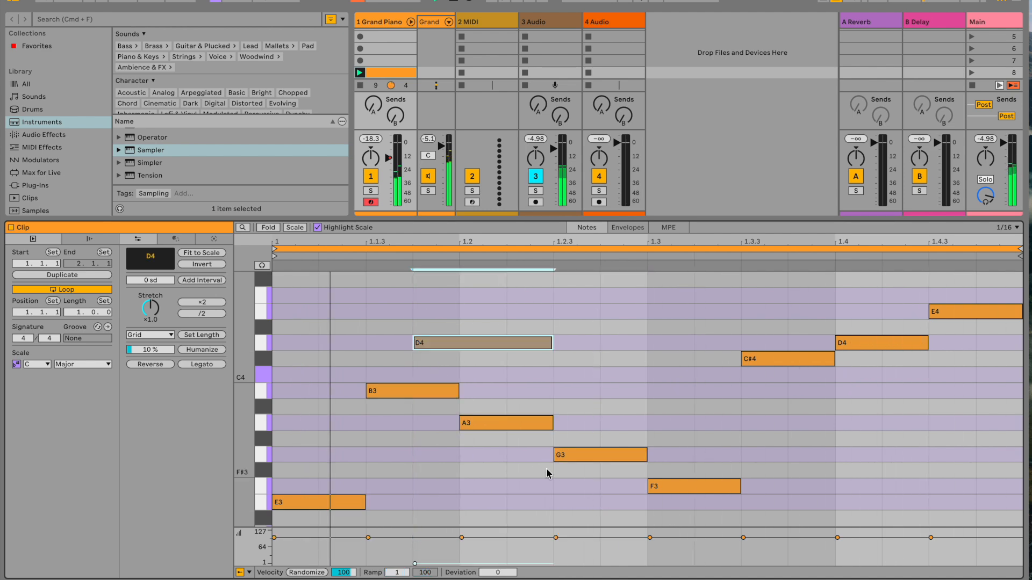
pyautogui.press('Delete')
# Reverse the B3, A3, G3 run starting at 1.1.3, and reverse A3 and B3 within the 1.2 to 1.4 range
pyautogui.moveTo(403, 339); pyautogui.dragTo(602, 490)
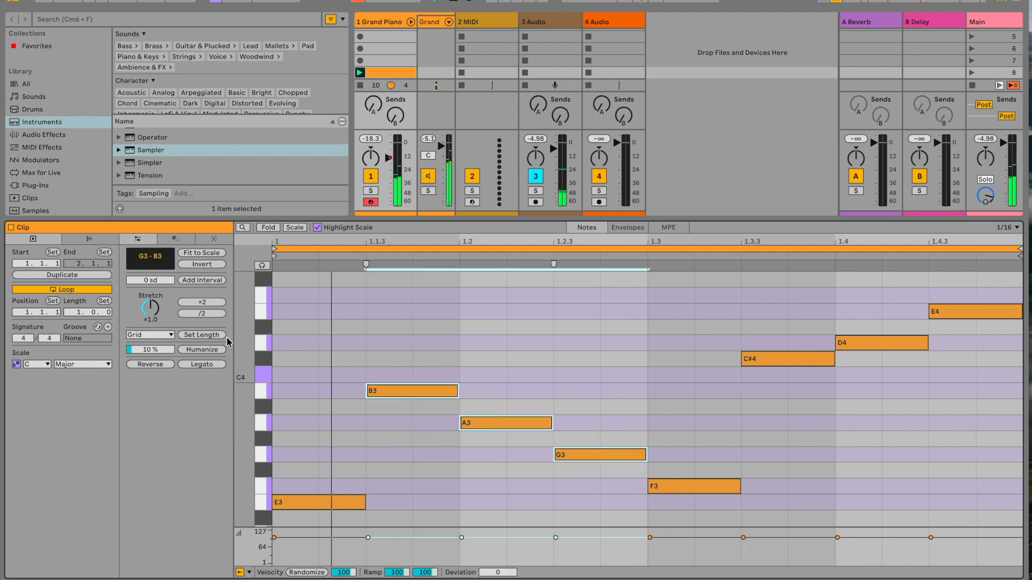
pyautogui.click(150, 365)
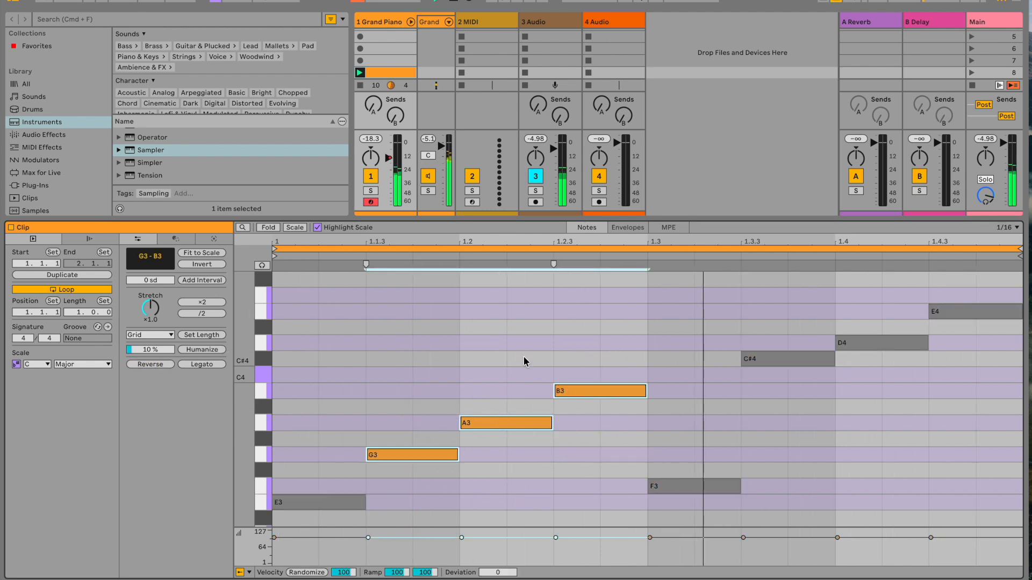
pyautogui.moveTo(495, 278); pyautogui.dragTo(845, 519)
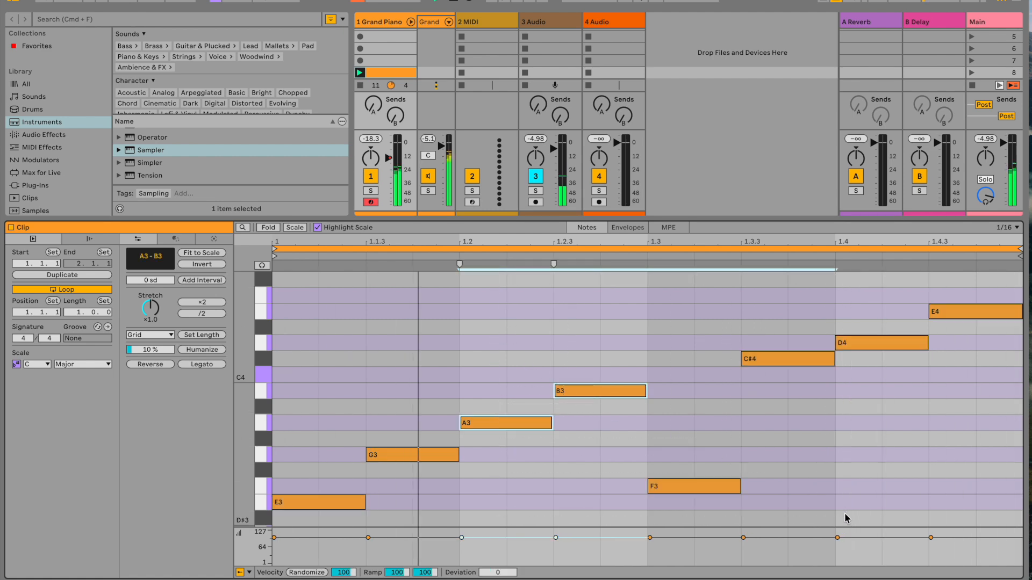
pyautogui.click(144, 362)
pyautogui.press('super+a')
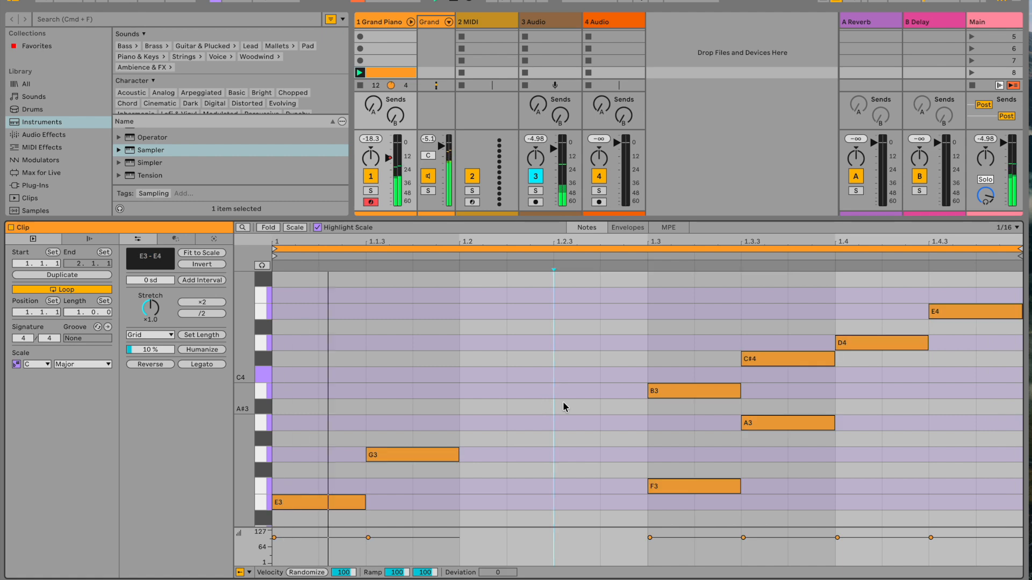
# Move the B3 note to 1.2, the low F3 to 1.2.3 and A3 to 1.3 to close the gap
pyautogui.click(678, 390)
pyautogui.moveTo(678, 389); pyautogui.dragTo(496, 387)
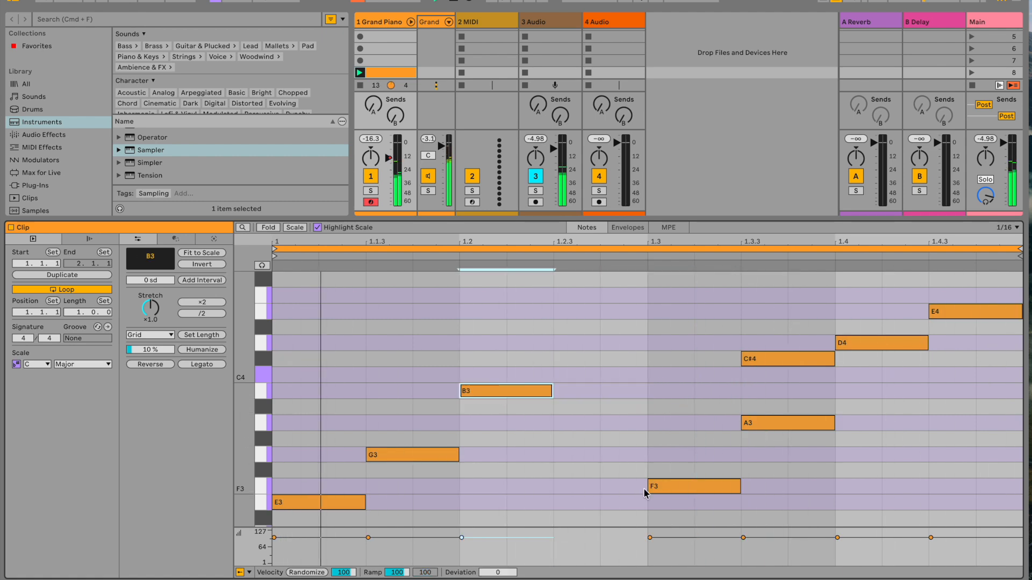
pyautogui.moveTo(675, 484); pyautogui.dragTo(579, 488)
pyautogui.moveTo(767, 423); pyautogui.dragTo(673, 426)
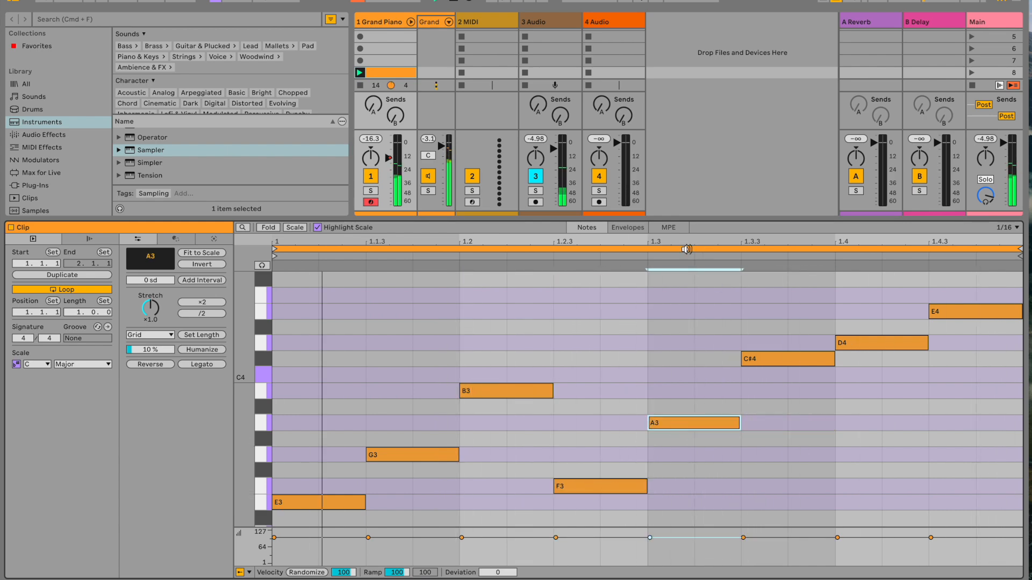
# Show the Chance lane beneath the velocity lane and enlarge both lanes in the note editor
pyautogui.moveTo(549, 219); pyautogui.dragTo(548, 159)
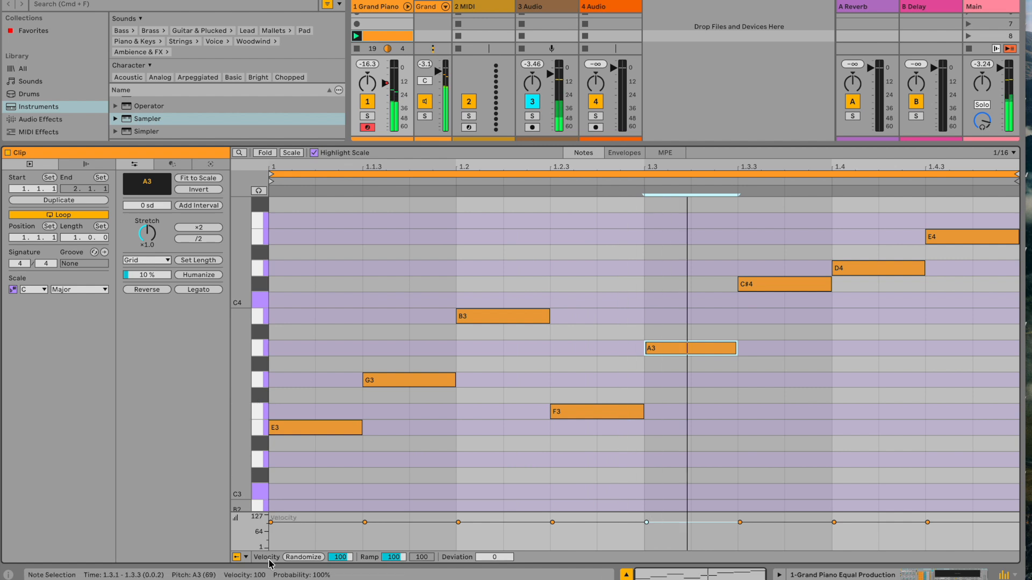
pyautogui.click(245, 556)
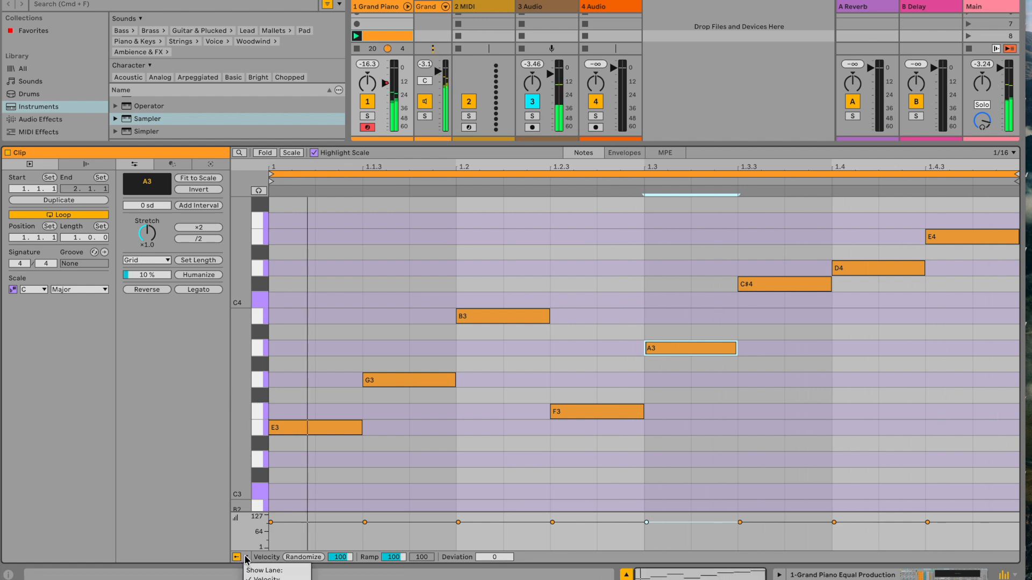
pyautogui.click(265, 579)
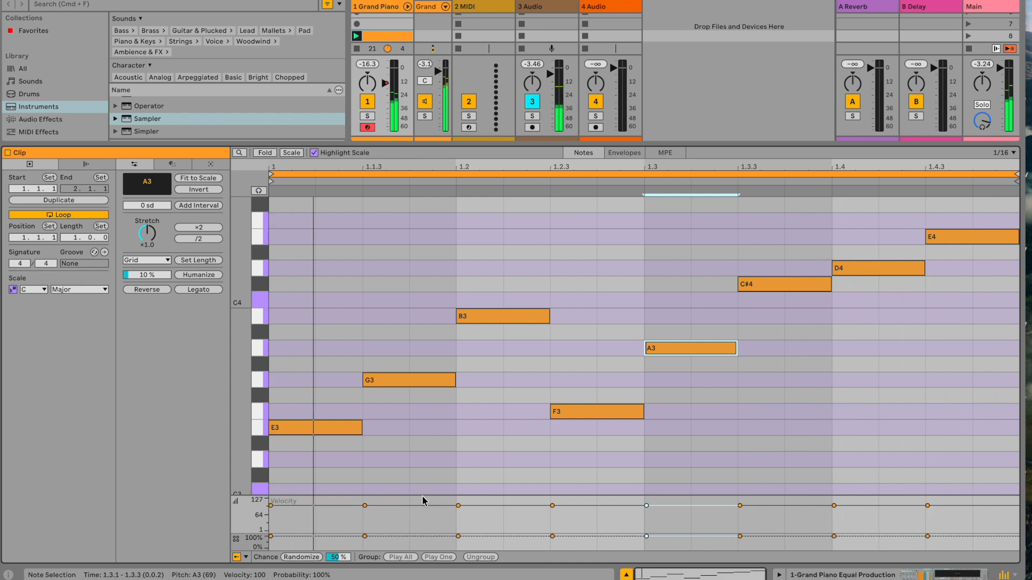
pyautogui.moveTo(422, 492); pyautogui.dragTo(413, 433)
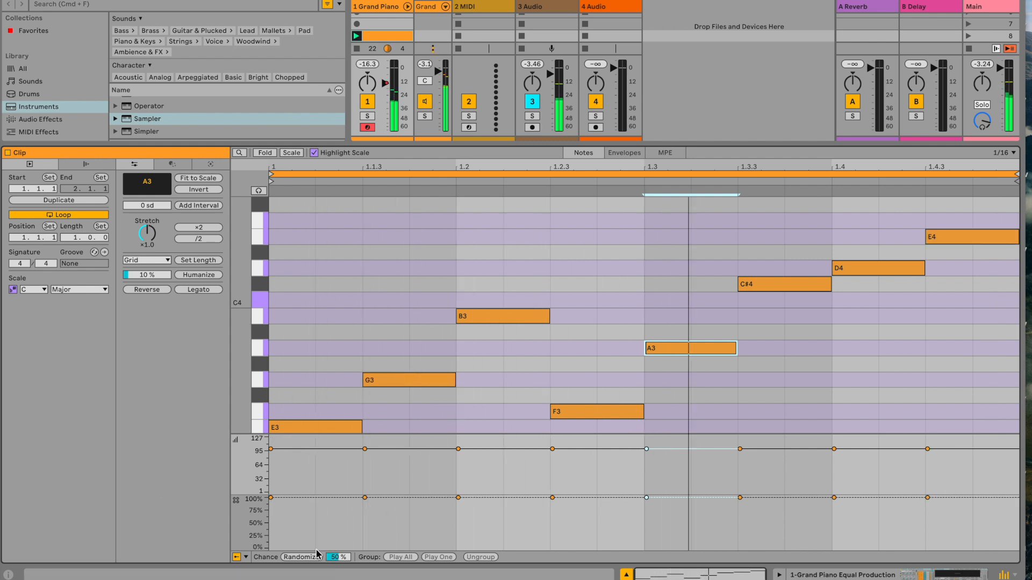
# Set the chance of the first E3 note to 60%
pyautogui.click(307, 474)
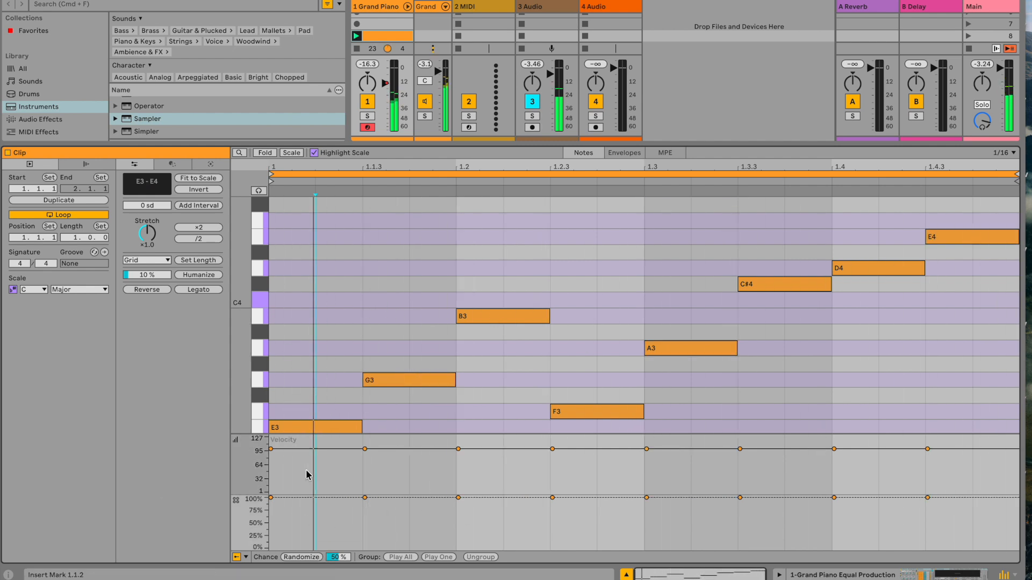
pyautogui.click(311, 498)
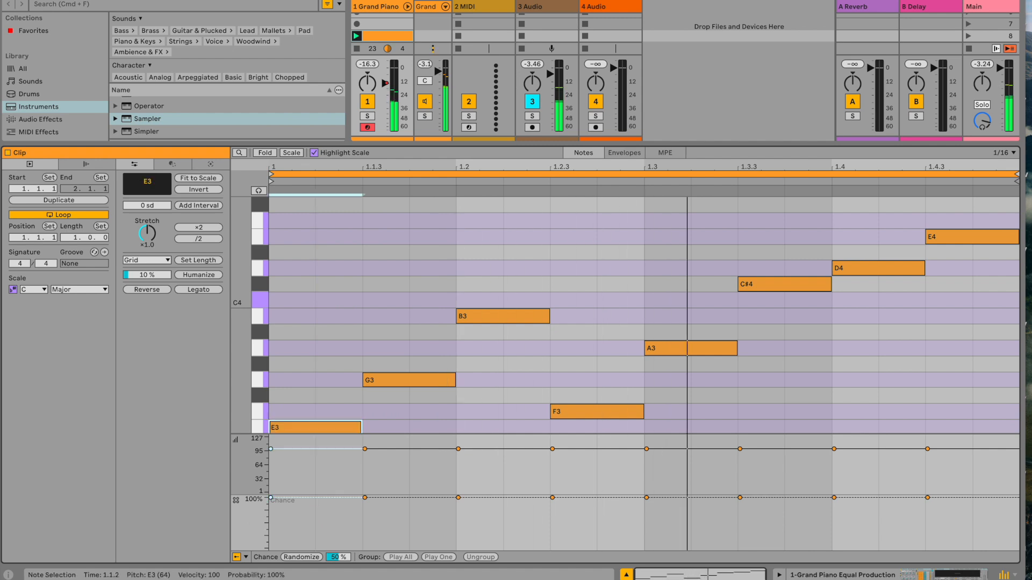
pyautogui.moveTo(312, 499); pyautogui.dragTo(311, 518)
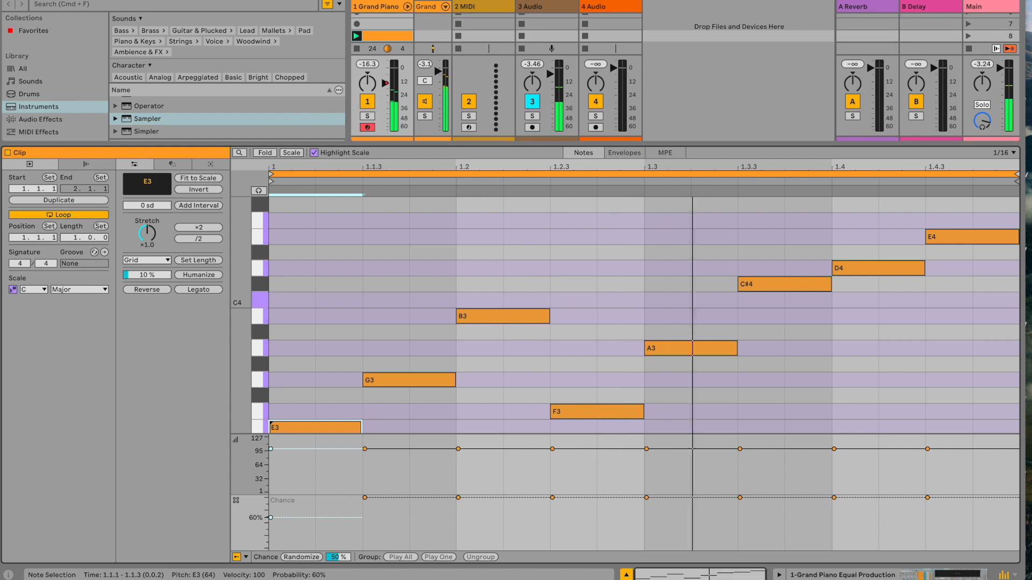
# Set the chance of the seven notes after the first E3, from G3 through E4, to about 52% each
pyautogui.moveTo(386, 496); pyautogui.dragTo(386, 523)
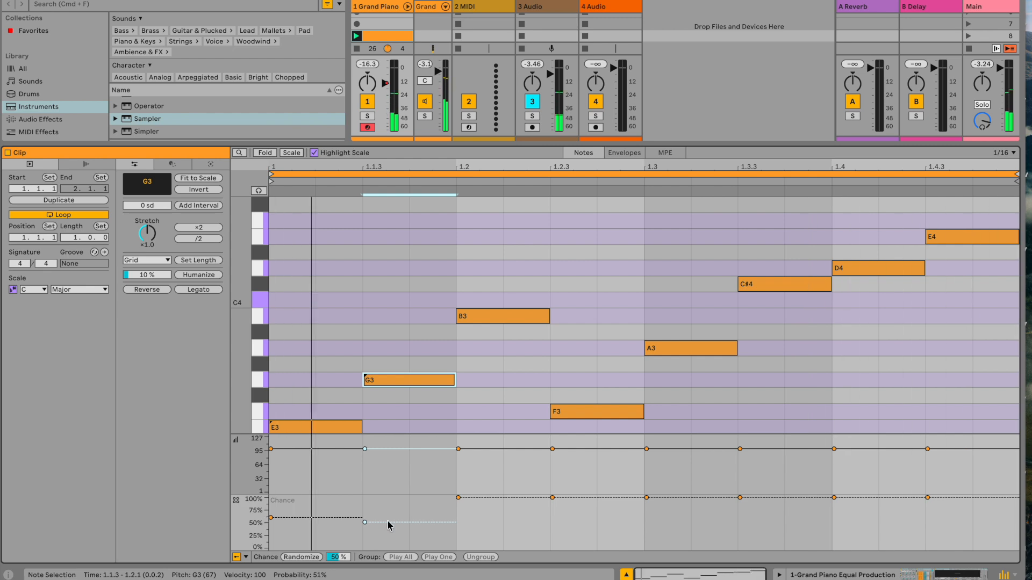
pyautogui.moveTo(482, 496); pyautogui.dragTo(483, 522)
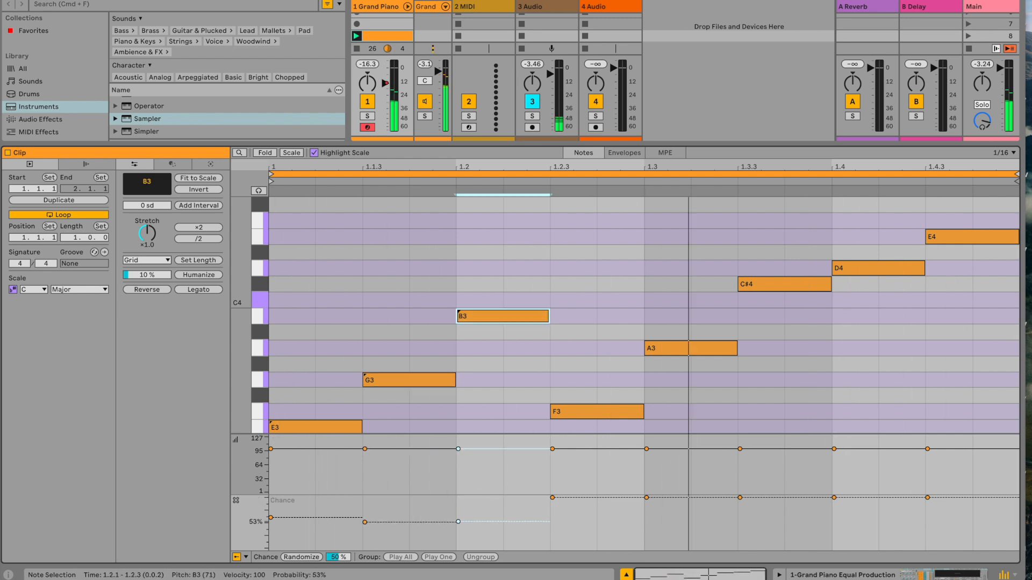
pyautogui.moveTo(564, 497); pyautogui.dragTo(568, 521)
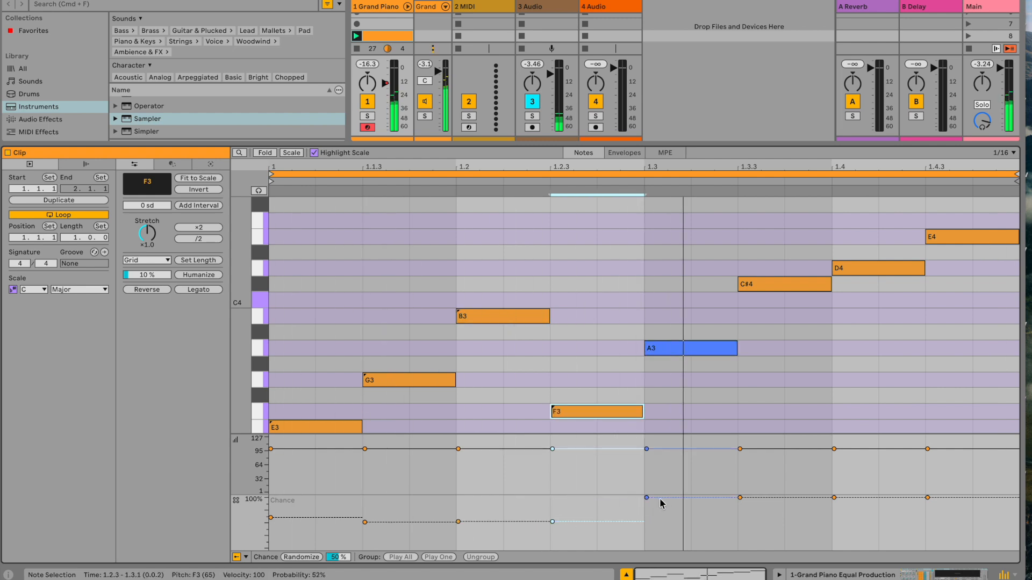
pyautogui.moveTo(669, 497); pyautogui.dragTo(669, 522)
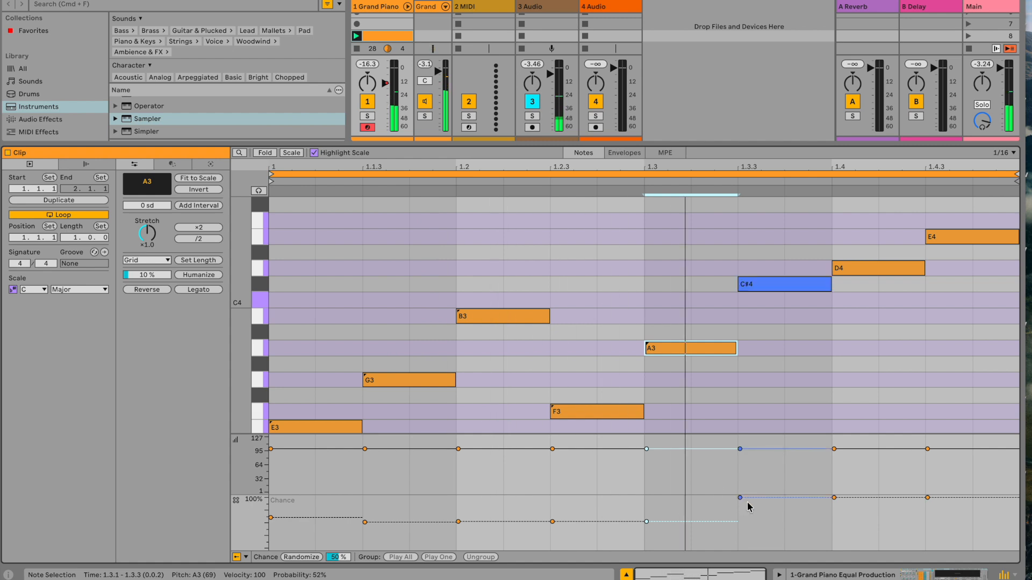
pyautogui.moveTo(748, 499); pyautogui.dragTo(750, 522)
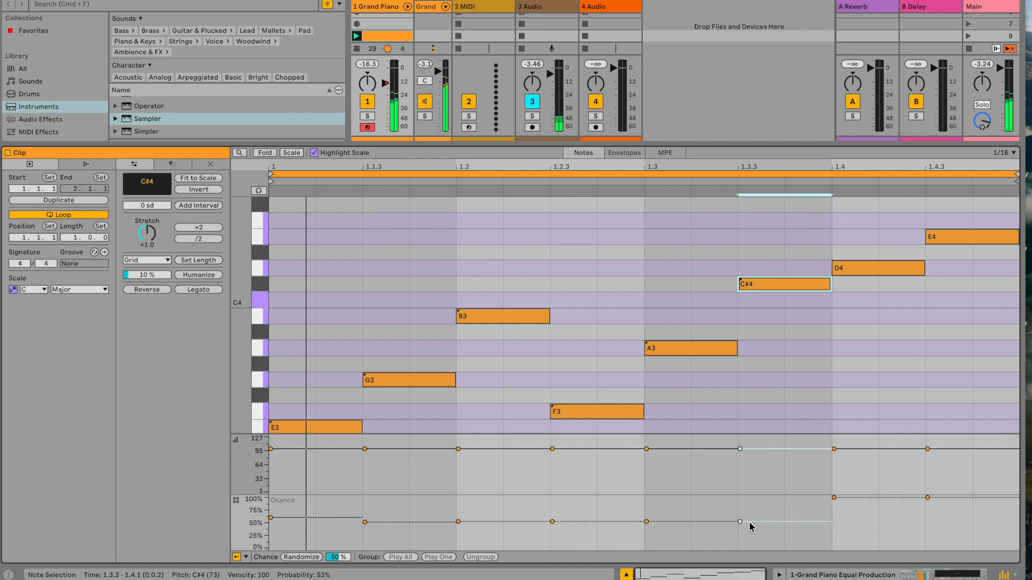
pyautogui.moveTo(851, 498); pyautogui.dragTo(854, 526)
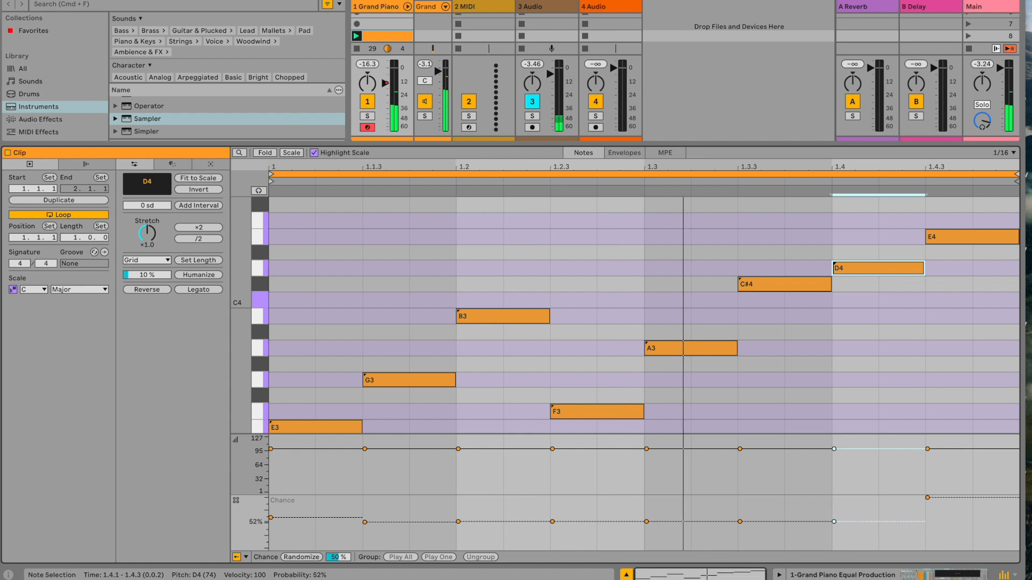
pyautogui.moveTo(944, 496); pyautogui.dragTo(946, 525)
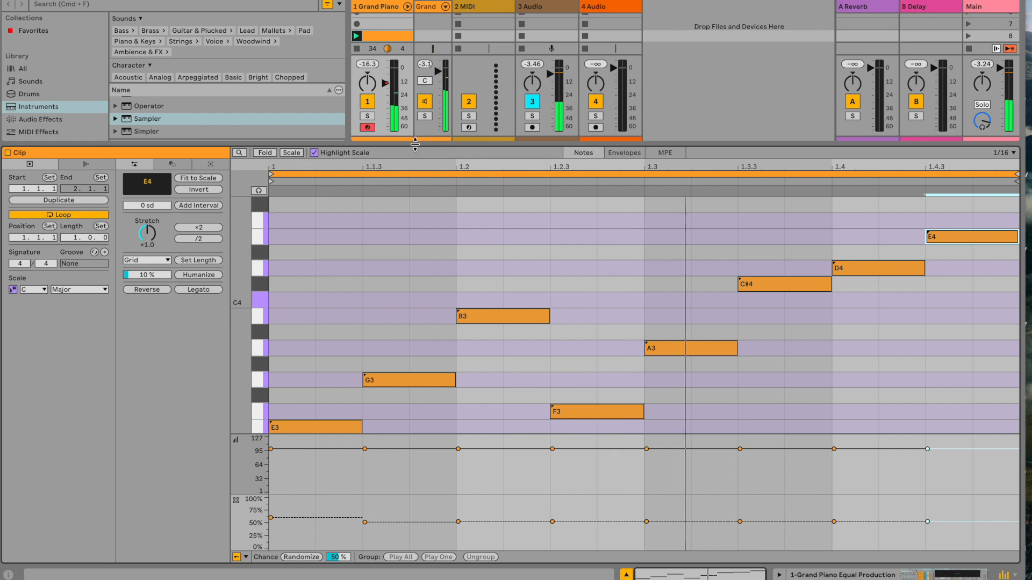
# Duplicate the Grand Piano track together with its MIDI clip
pyautogui.moveTo(429, 146); pyautogui.dragTo(428, 317)
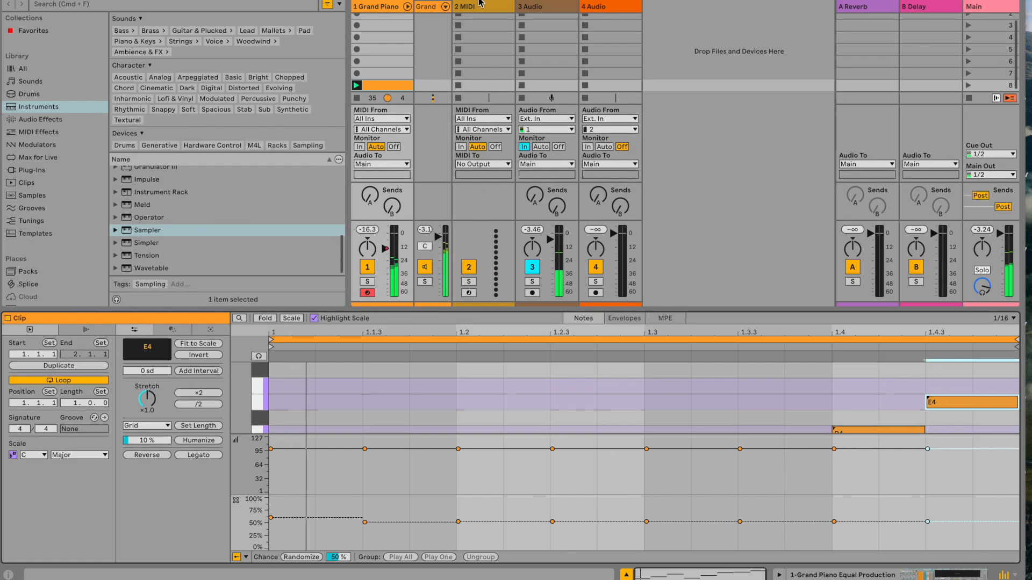
pyautogui.rightClick(380, 8)
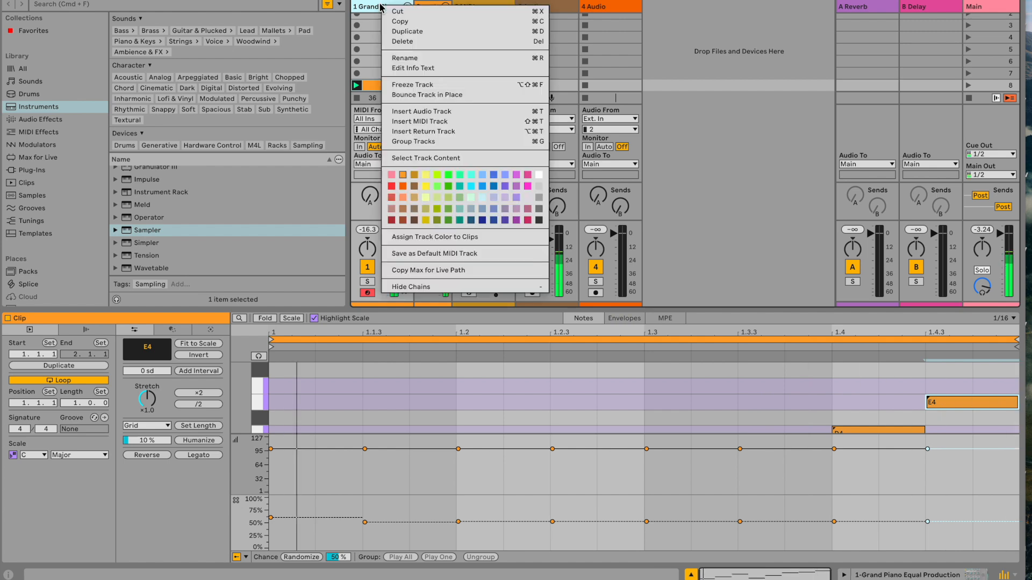
pyautogui.click(393, 31)
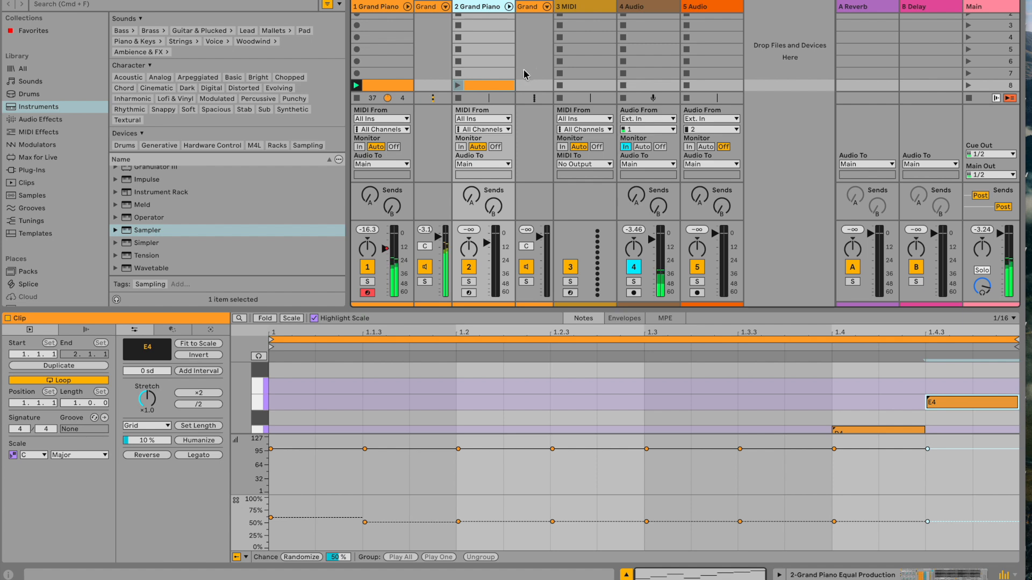
# Launch the duplicated Grand Piano clip and pan the two piano tracks to opposite sides, the original left and the copy right
pyautogui.click(457, 86)
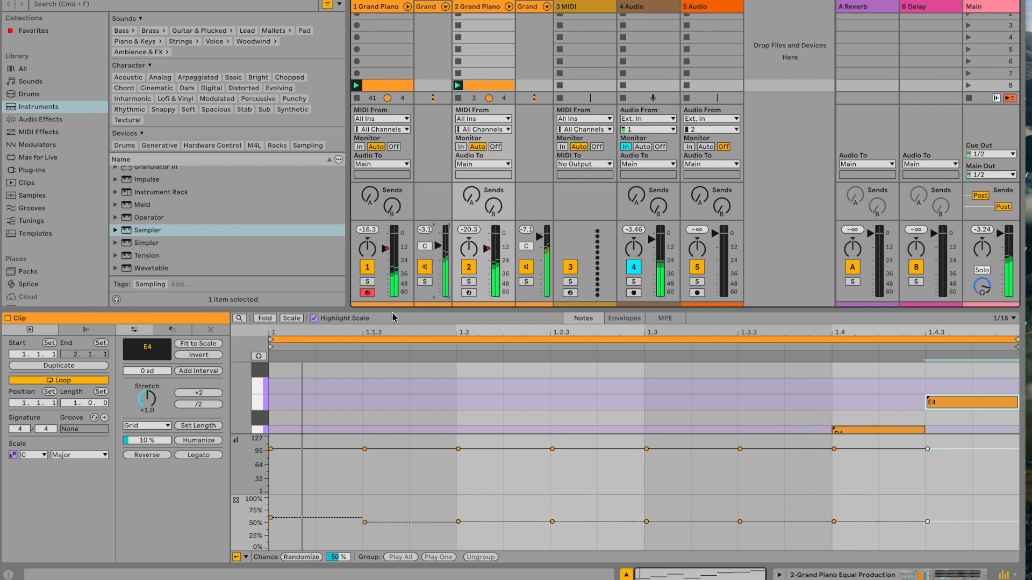
pyautogui.moveTo(394, 315); pyautogui.dragTo(394, 362)
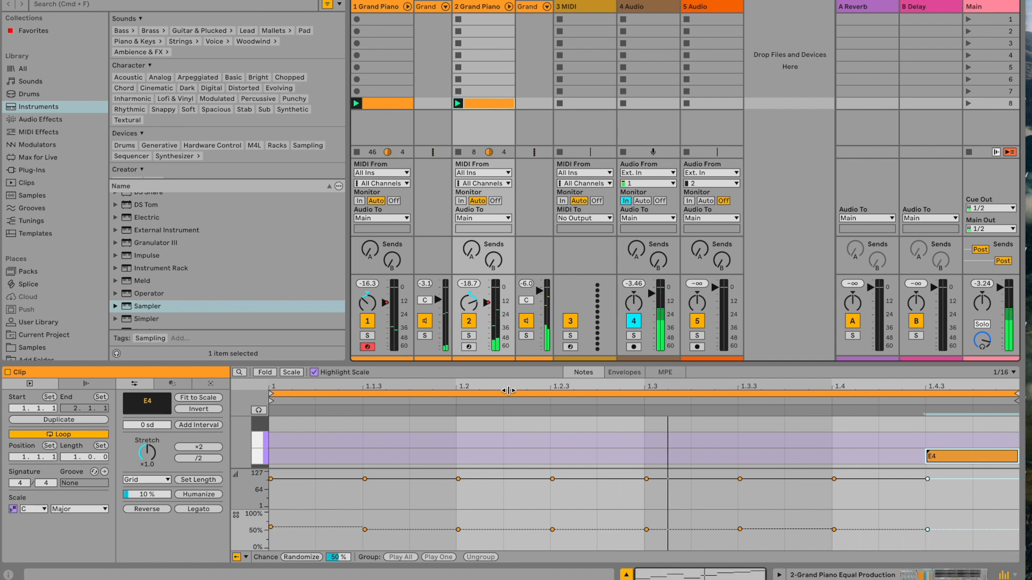
# Offset the duplicated clip by moving its start marker to 1.2.4, and color that clip blue
pyautogui.moveTo(508, 364); pyautogui.dragTo(490, 93)
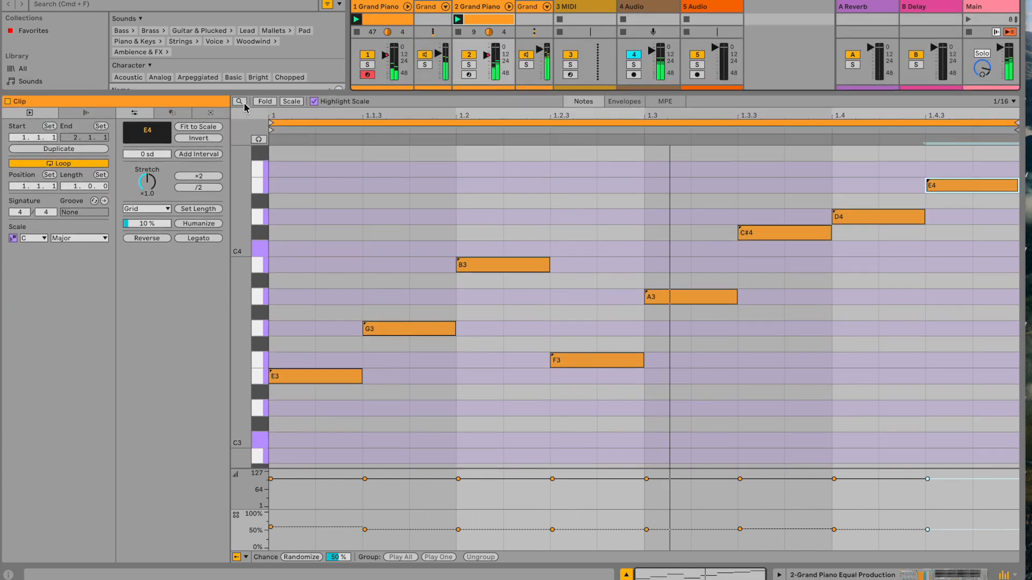
pyautogui.moveTo(272, 131)
pyautogui.mouseDown()
pyautogui.moveTo(553, 131)
pyautogui.moveTo(557, 141)
pyautogui.mouseUp()
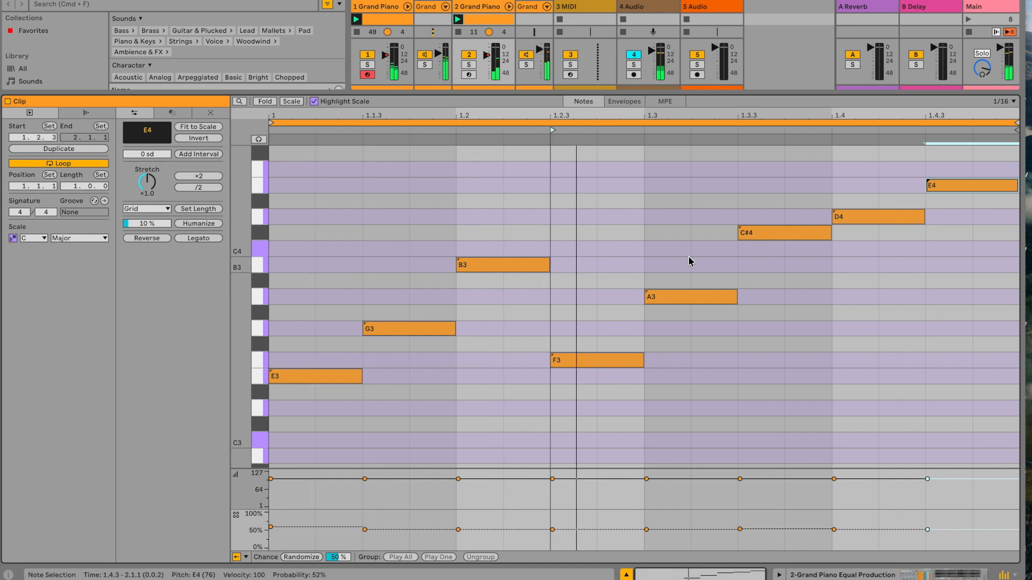
pyautogui.scroll(4, 686, 260)
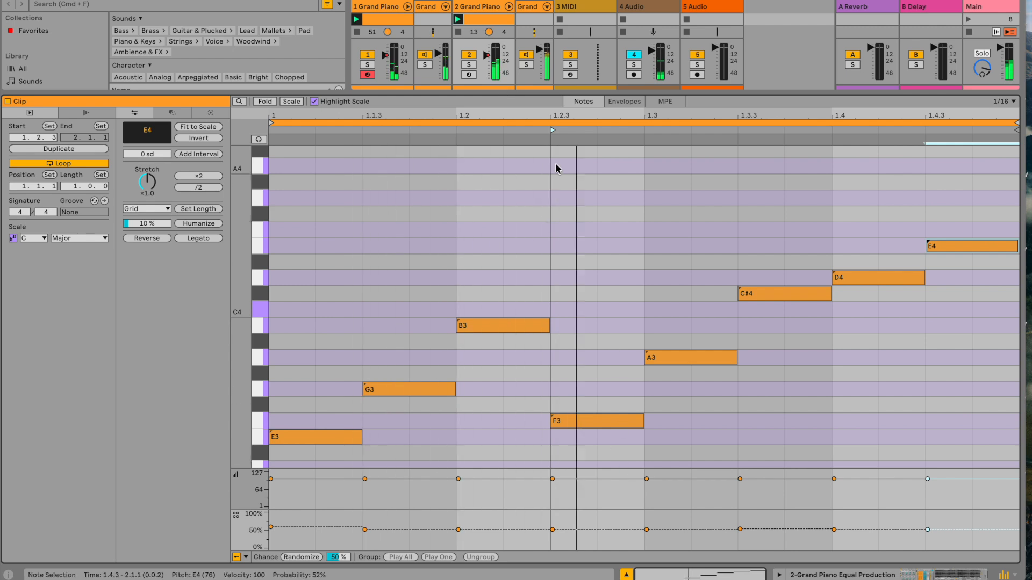
pyautogui.moveTo(554, 129); pyautogui.dragTo(597, 130)
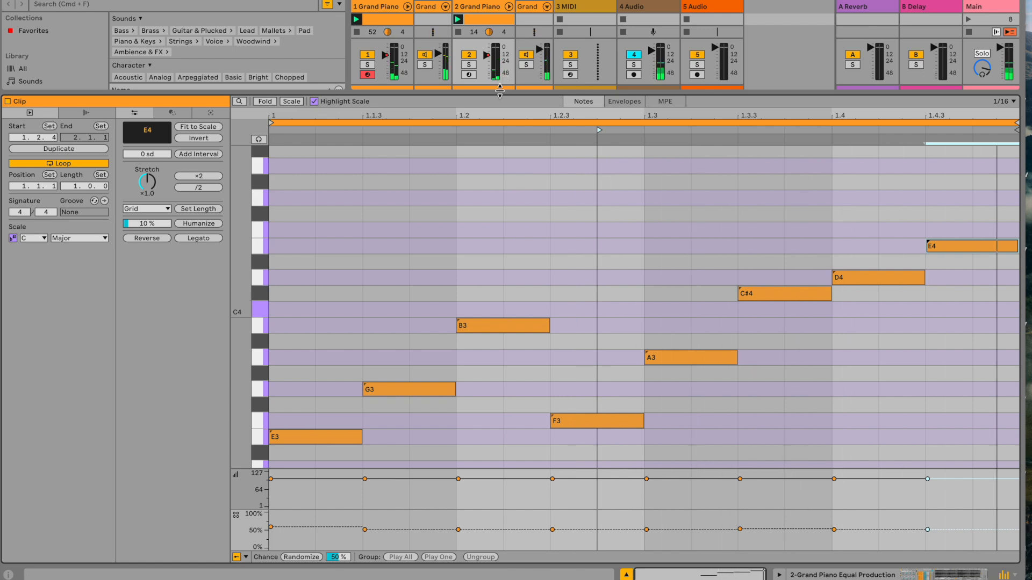
pyautogui.moveTo(505, 93); pyautogui.dragTo(542, 334)
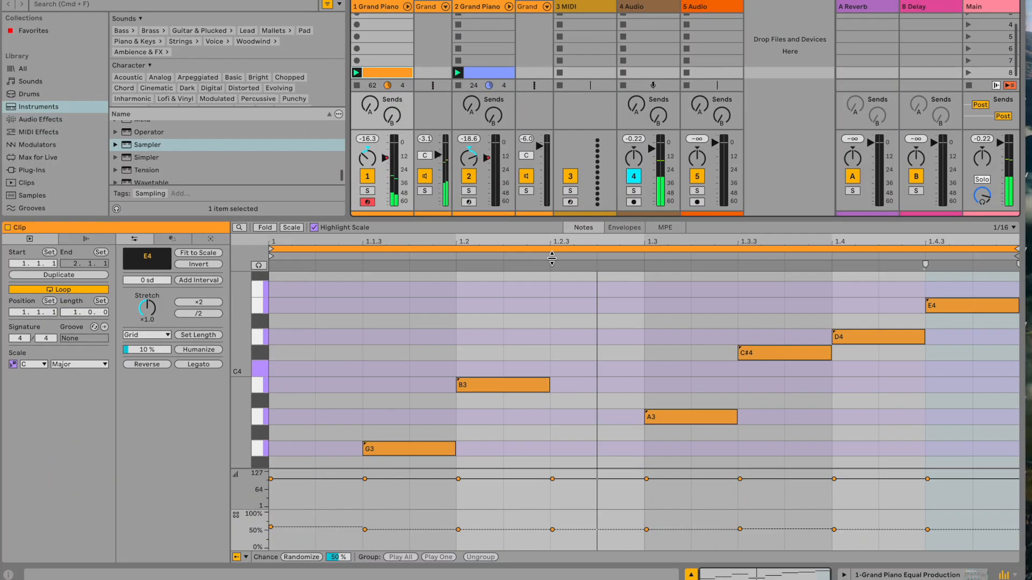
# Insert a third return track after the B Delay return
pyautogui.moveTo(552, 259); pyautogui.dragTo(570, 366)
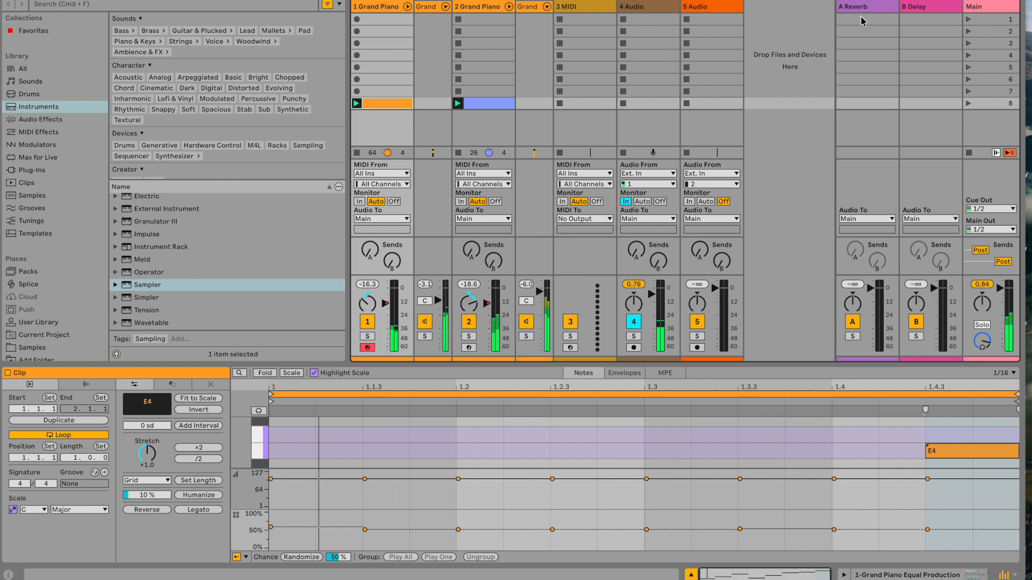
pyautogui.rightClick(927, 8)
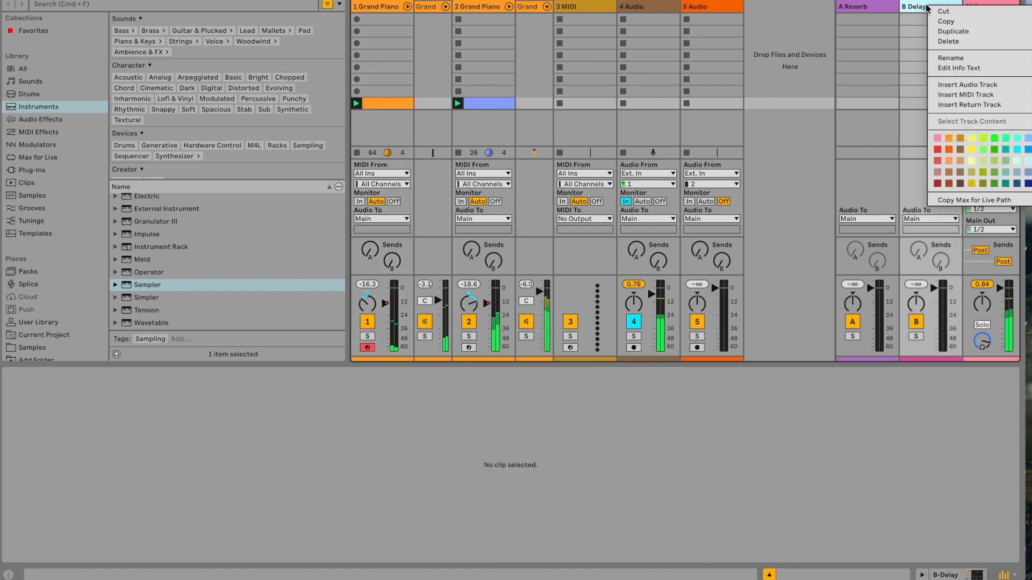
pyautogui.click(954, 105)
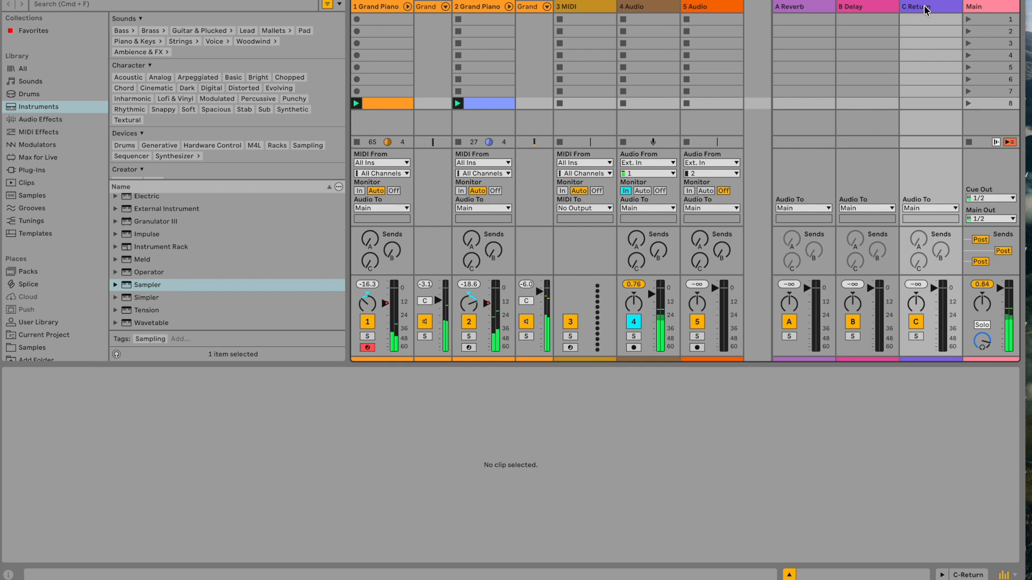
# Load the Grain Delay audio effect onto return track C
pyautogui.click(863, 442)
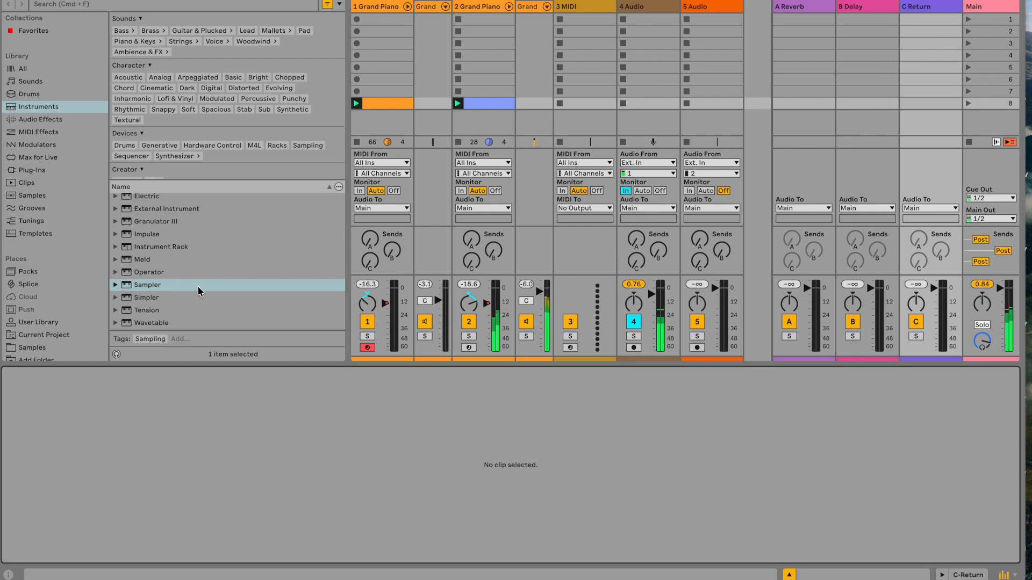
pyautogui.click(38, 119)
pyautogui.scroll(-4, 210, 232)
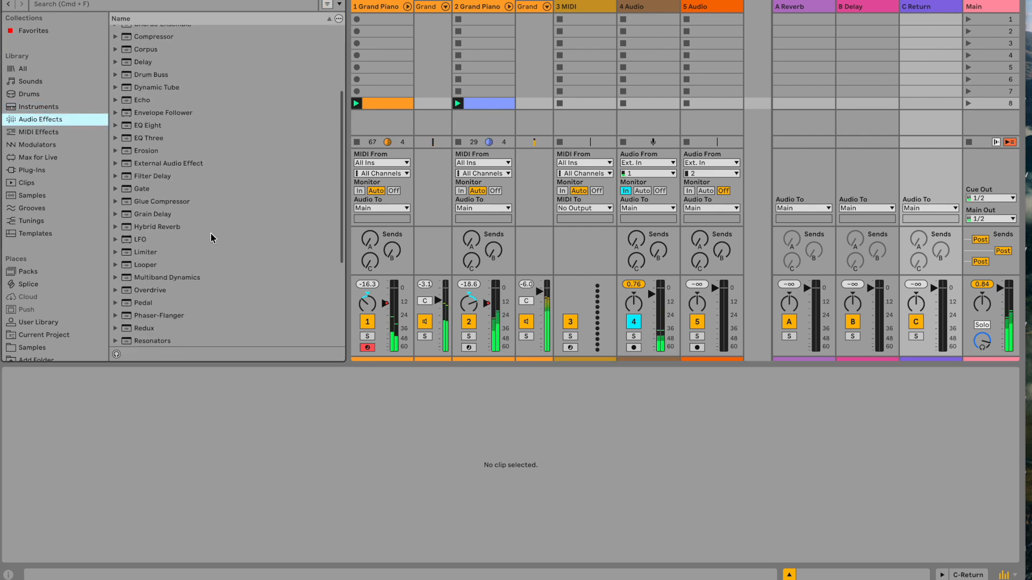
pyautogui.moveTo(148, 214); pyautogui.dragTo(307, 446)
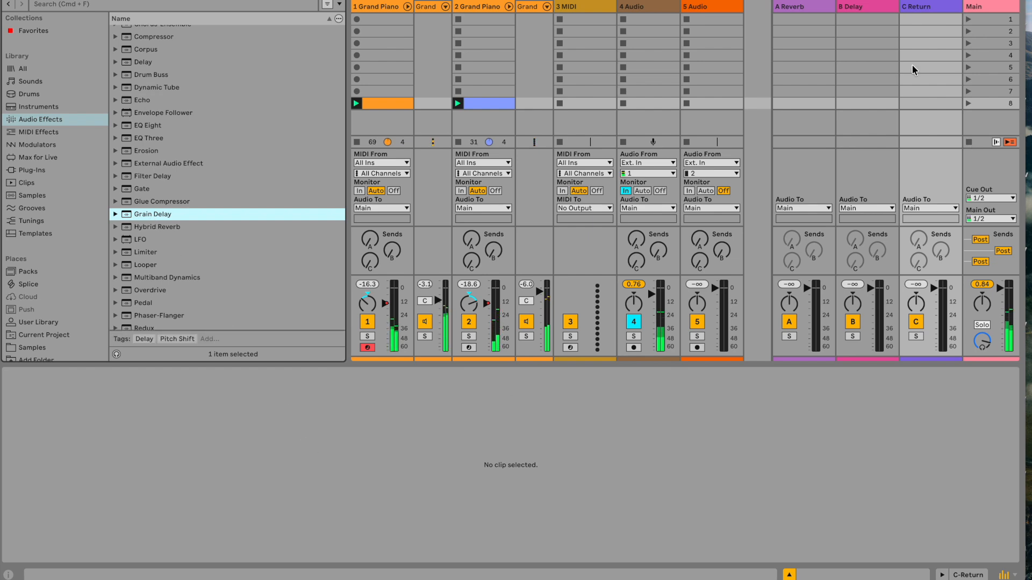
pyautogui.moveTo(694, 102); pyautogui.dragTo(936, 68)
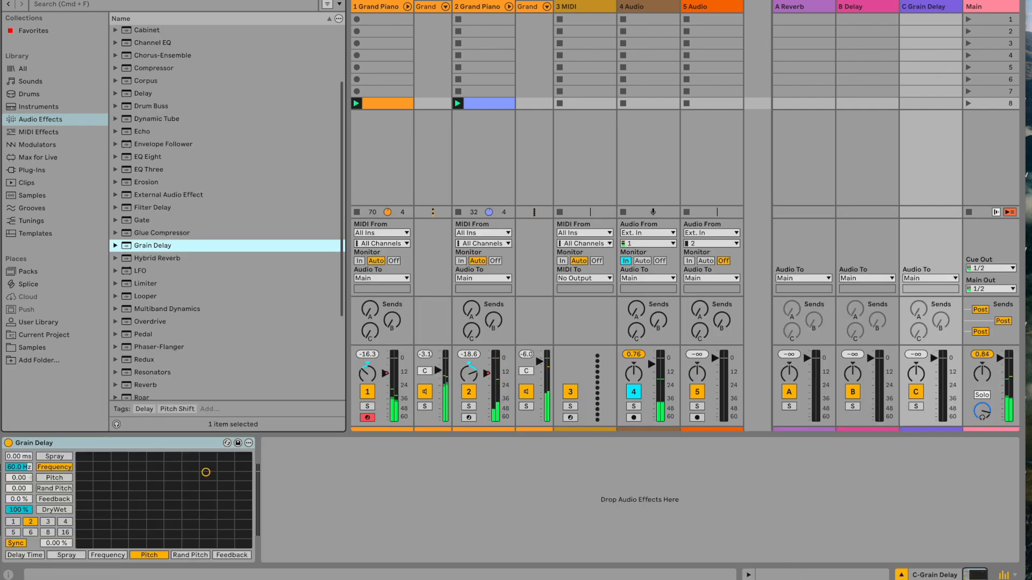
# Assign Frequency to Grain Delay's horizontal axis at 53.3 Hz, and raise send C on both Grand Piano tracks
pyautogui.click(51, 467)
pyautogui.click(108, 556)
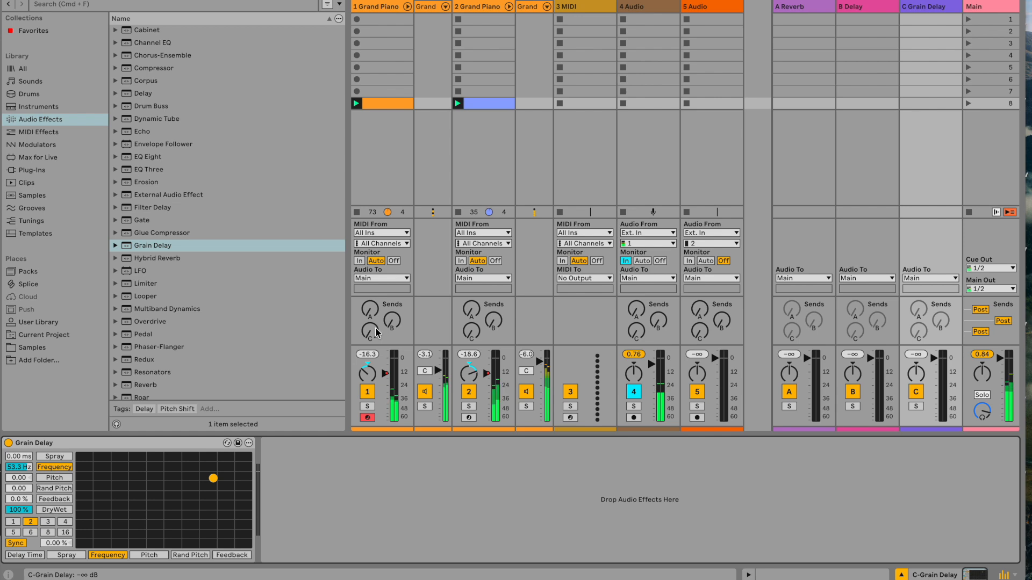
pyautogui.click(363, 339)
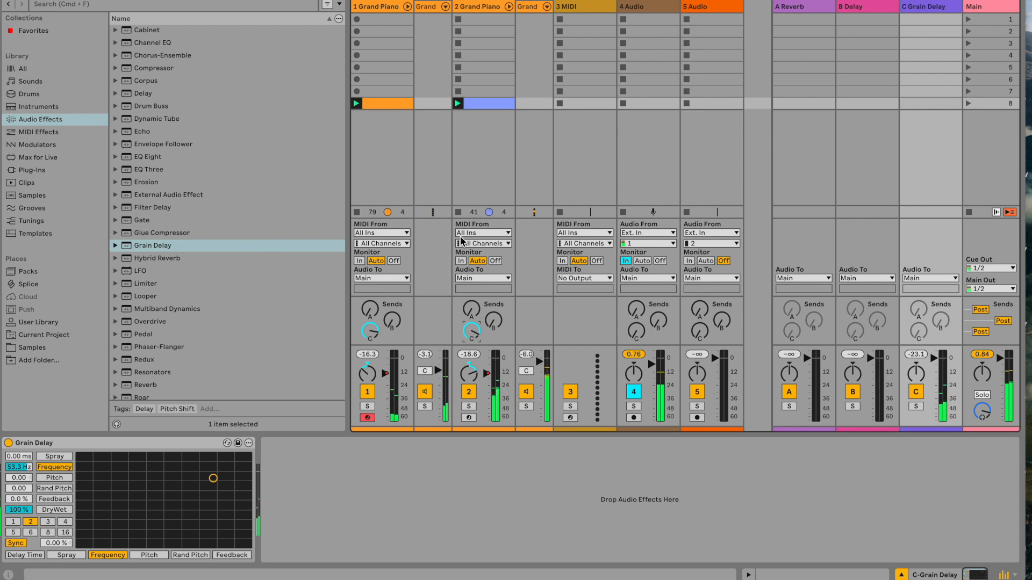
# Open the second Grand Piano track's clip in the note editor and set its loop length to 1.1.0
pyautogui.click(472, 104)
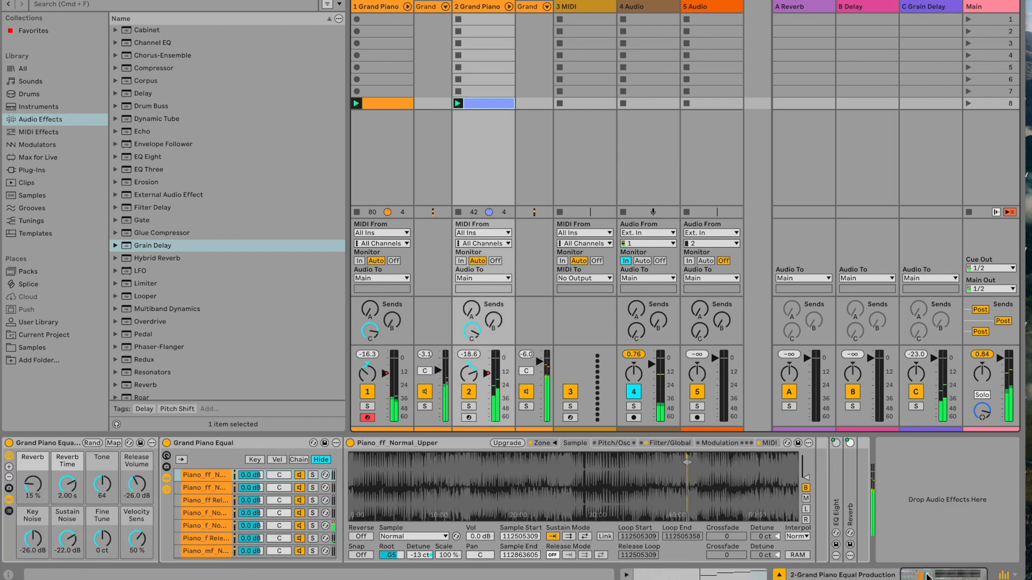
pyautogui.click(686, 575)
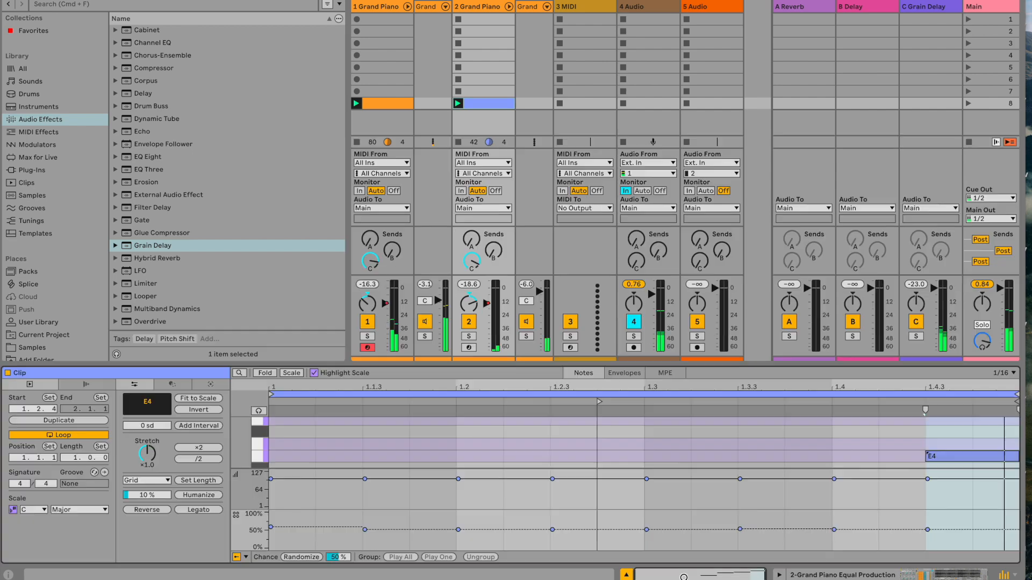
pyautogui.moveTo(527, 363); pyautogui.dragTo(508, 138)
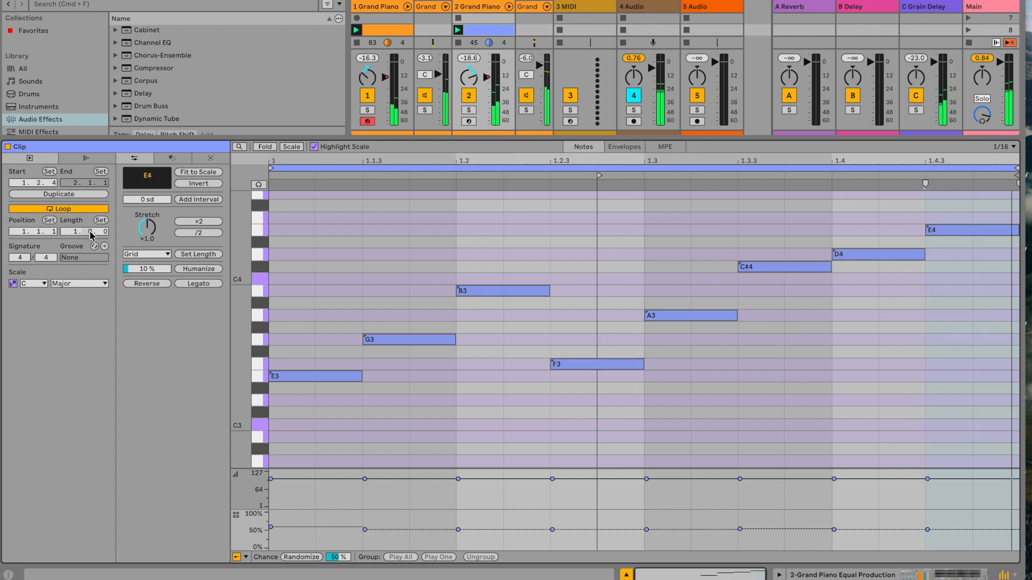
pyautogui.moveTo(90, 233); pyautogui.dragTo(91, 231)
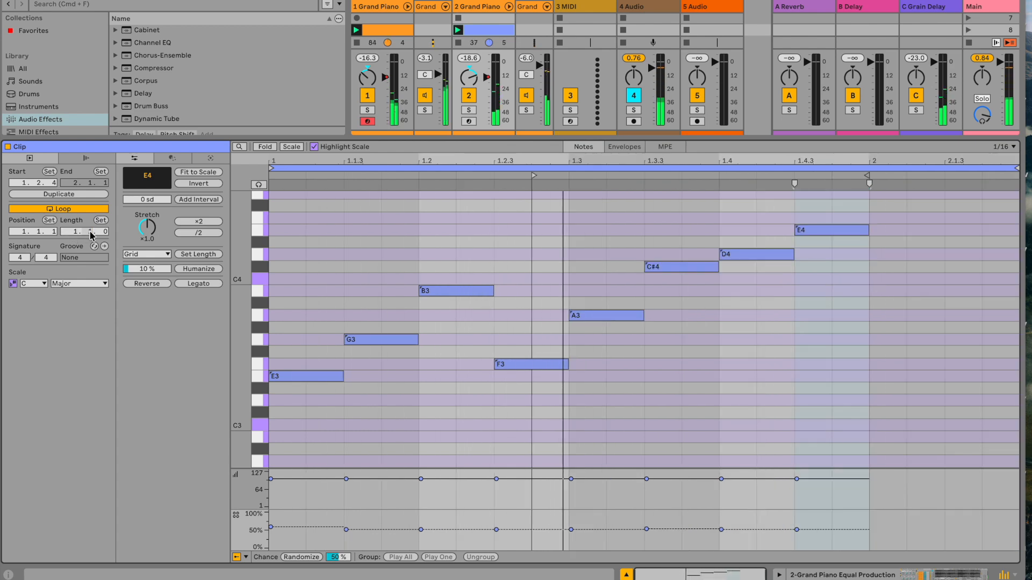
# Copy the final E4 note to A3 at 2.1.1, and copy that A3 to C4 at 2.1.2
pyautogui.click(839, 231)
pyautogui.moveTo(839, 230); pyautogui.dragTo(911, 316)
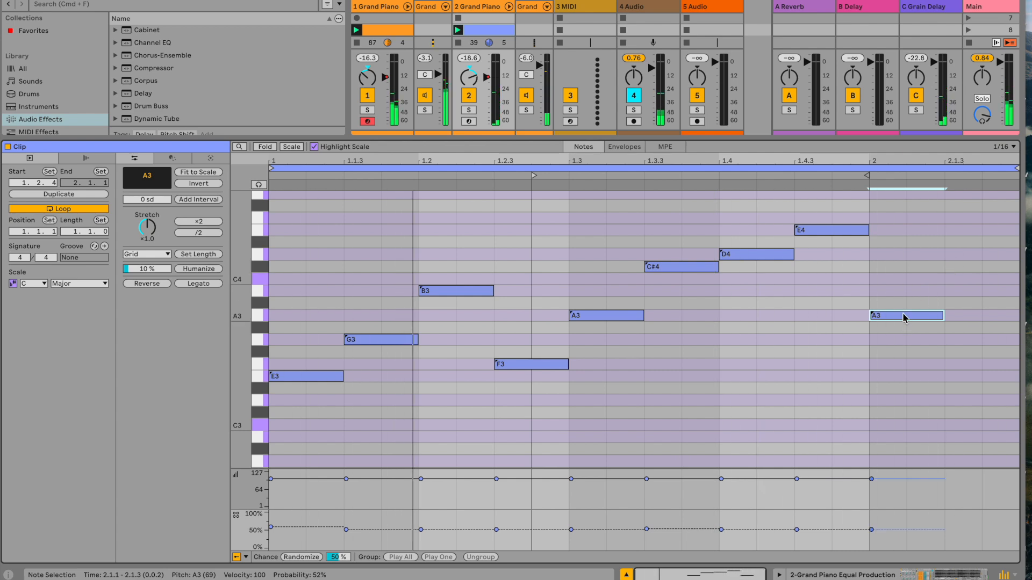
pyautogui.moveTo(902, 314); pyautogui.dragTo(950, 275)
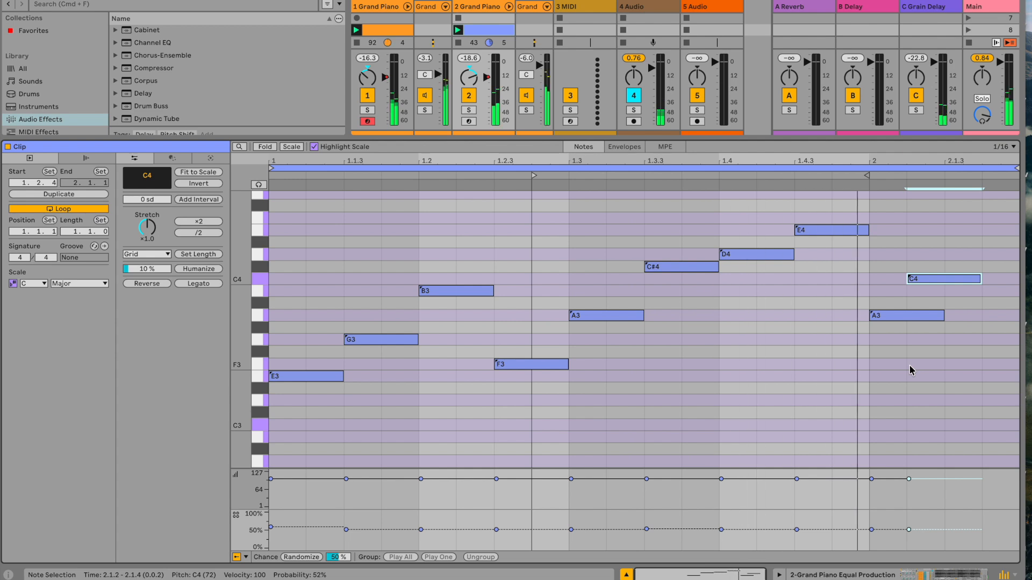
# Move the second Grand Piano clip's start marker back to 1.1.1
pyautogui.moveTo(526, 171)
pyautogui.mouseDown()
pyautogui.moveTo(537, 172)
pyautogui.moveTo(272, 170)
pyautogui.mouseUp()
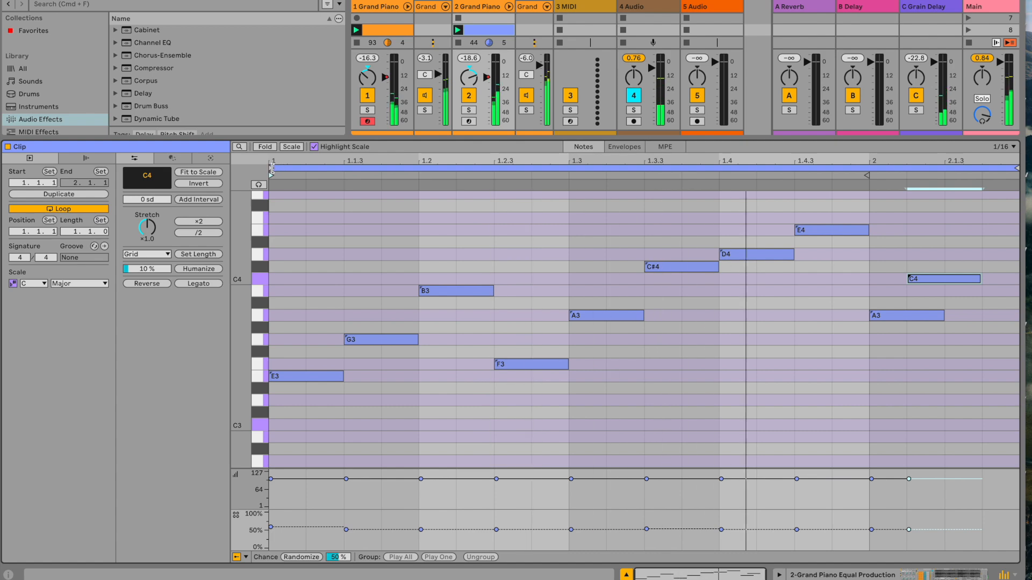
pyautogui.moveTo(528, 140); pyautogui.dragTo(526, 241)
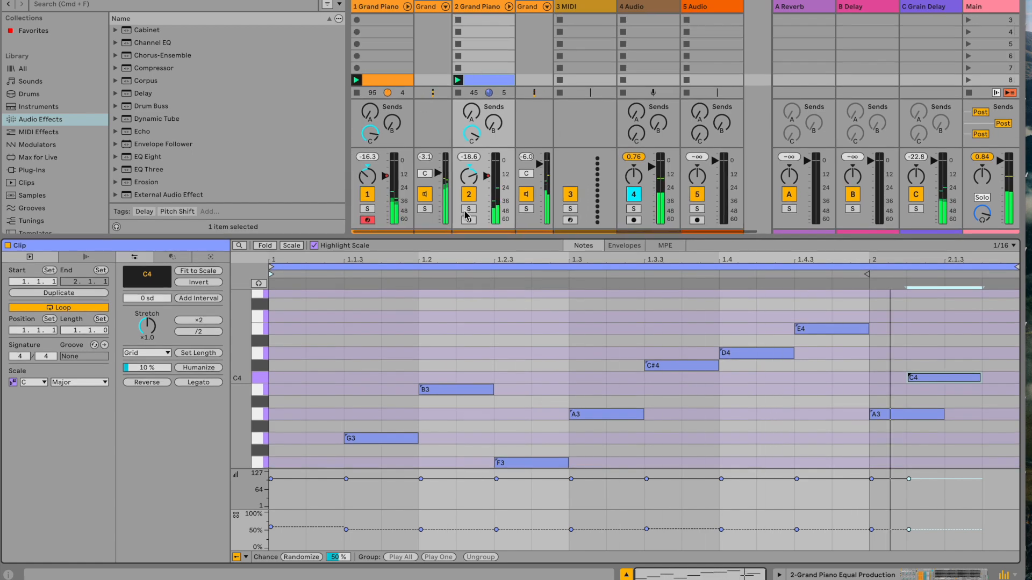
pyautogui.moveTo(461, 238); pyautogui.dragTo(466, 334)
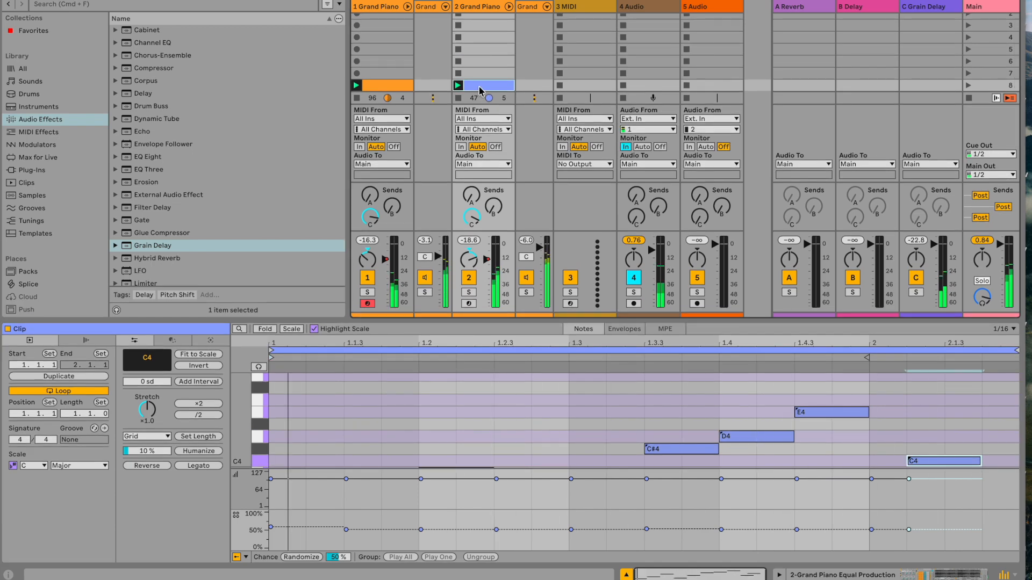
# Duplicate the second Grand Piano track's clip into the scene 9 slot
pyautogui.press('Down')
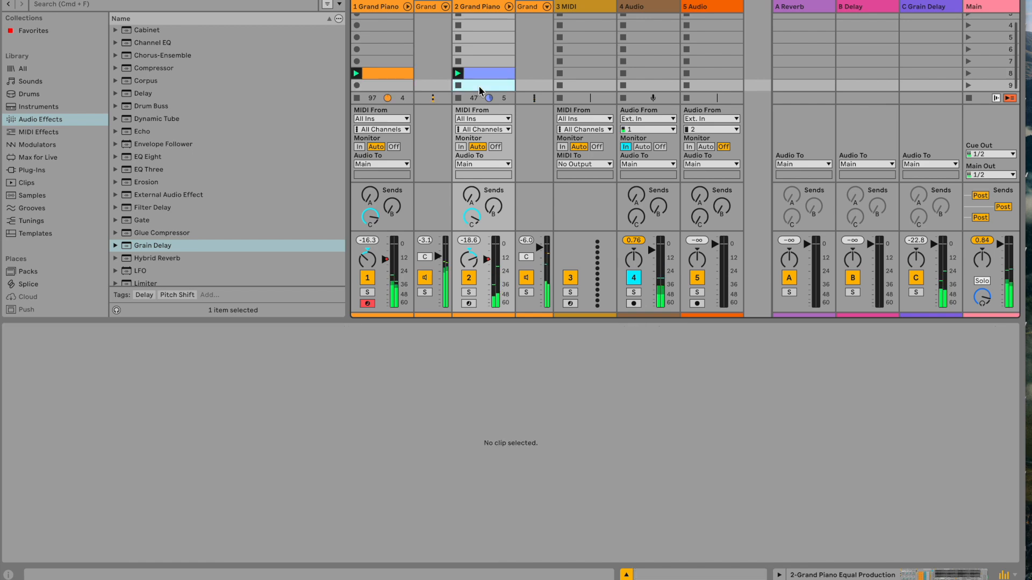
pyautogui.click(476, 74)
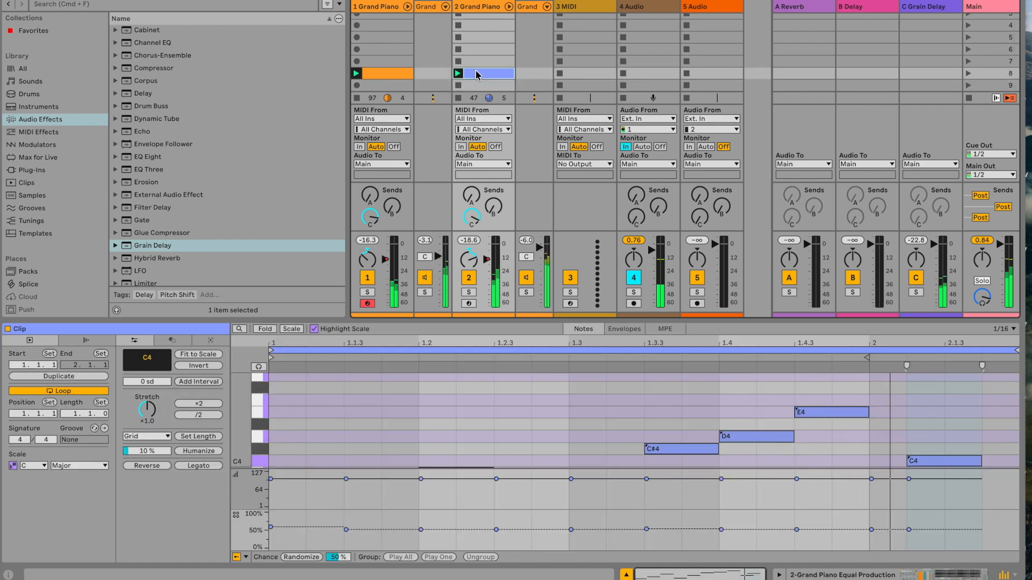
pyautogui.rightClick(476, 74)
pyautogui.click(476, 79)
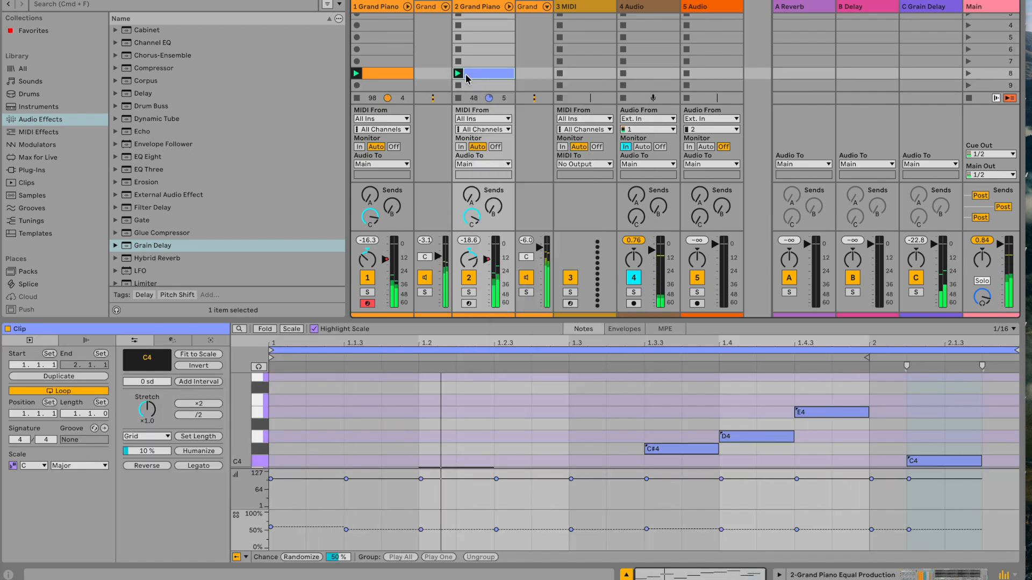
pyautogui.press('super+d')
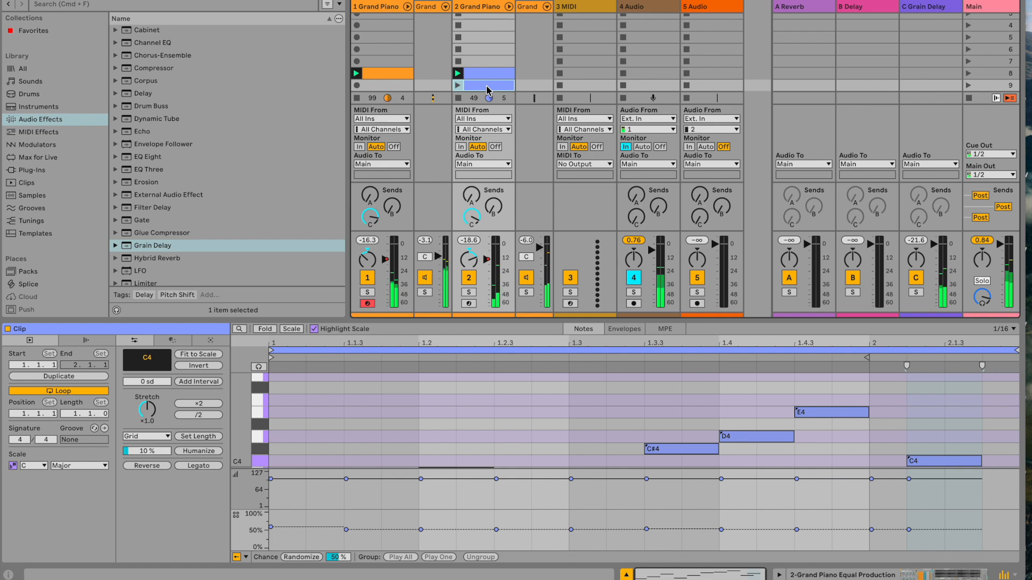
# Reverse the five notes from B3 at 1.2.1 to D4 at 1.4.1 in the duplicated clip
pyautogui.moveTo(539, 320); pyautogui.dragTo(522, 140)
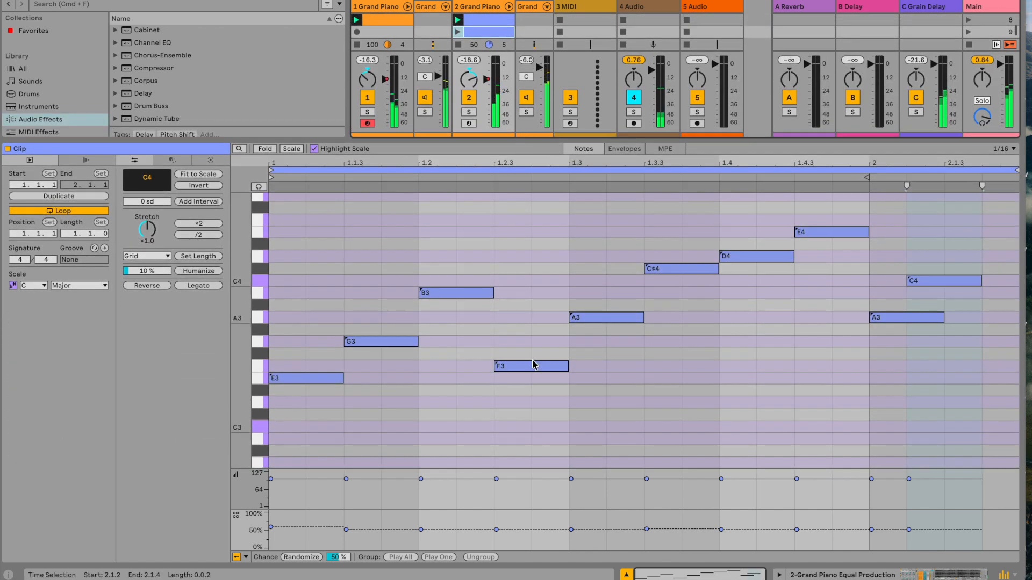
pyautogui.moveTo(456, 208); pyautogui.dragTo(753, 396)
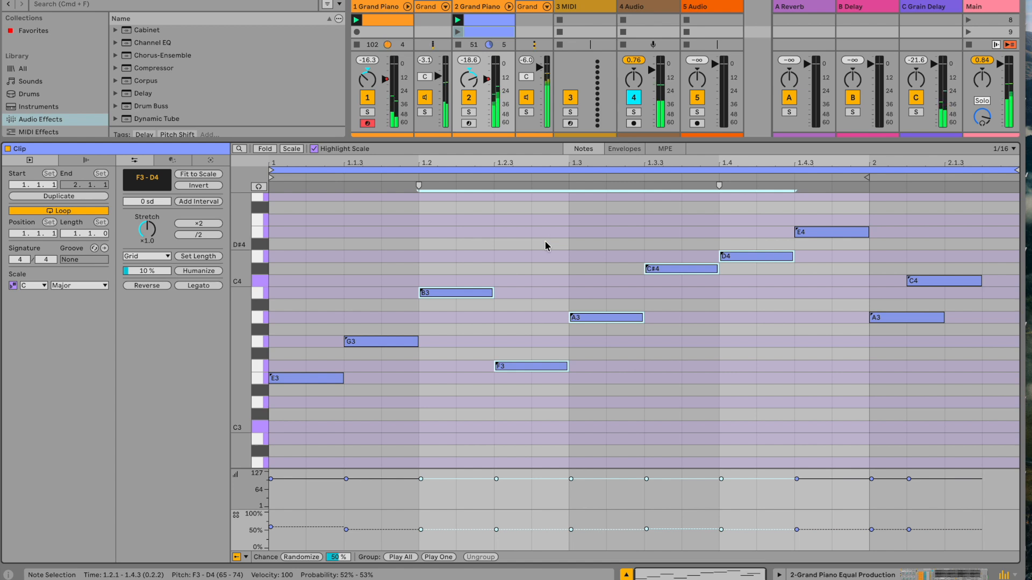
pyautogui.click(149, 286)
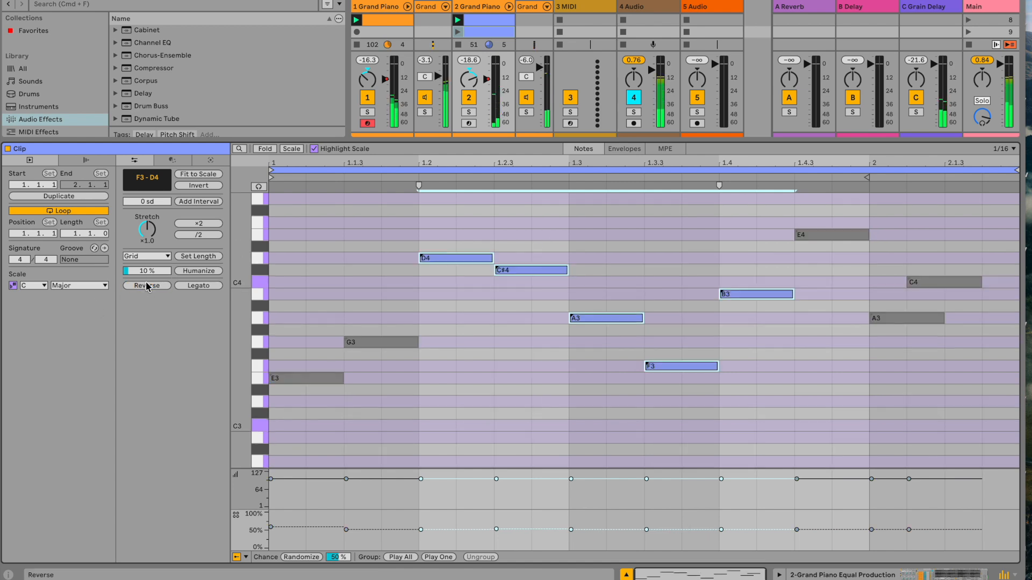
pyautogui.click(524, 372)
pyautogui.scroll(-6, 555, 389)
pyautogui.scroll(3, 555, 389)
pyautogui.scroll(2, 555, 389)
pyautogui.scroll(6, 518, 372)
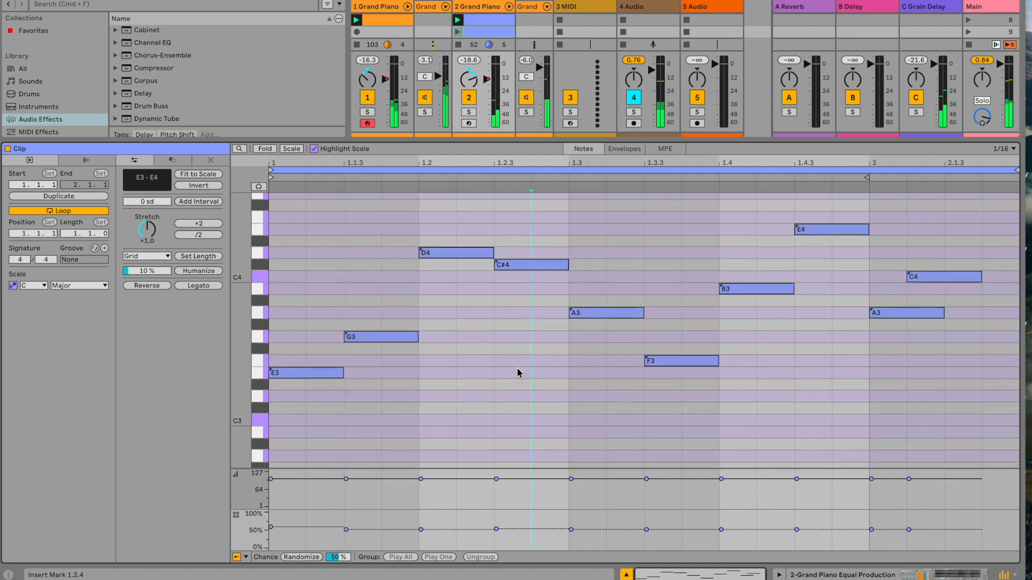
pyautogui.moveTo(285, 206); pyautogui.dragTo(922, 437)
pyautogui.click(501, 350)
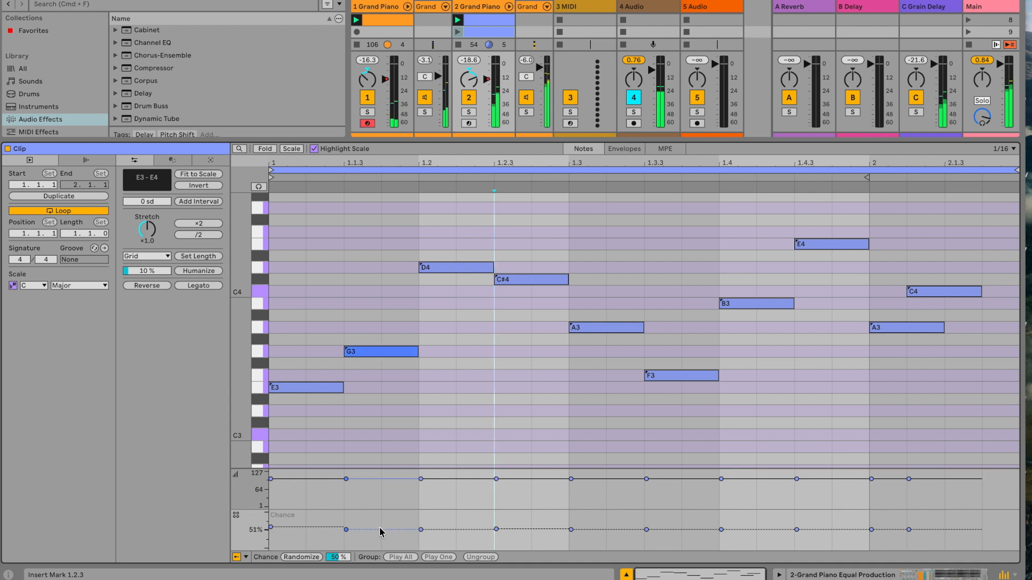
# Raise the chance of G3 to 76%, A3 at 1.3.1 to 70% and E3 to 81%, and increase E4's chance as well
pyautogui.moveTo(381, 532); pyautogui.dragTo(381, 524)
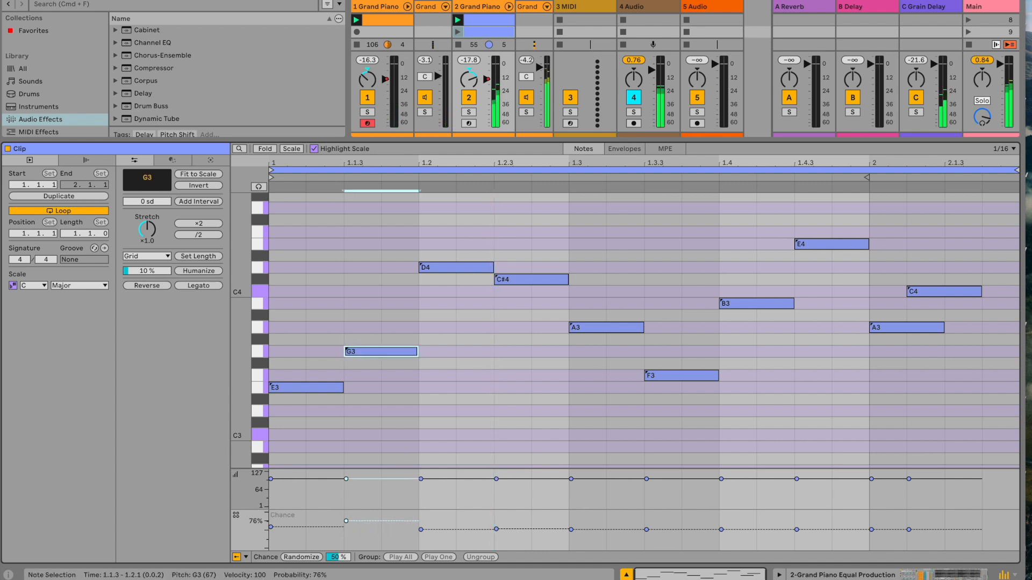
pyautogui.moveTo(595, 530); pyautogui.dragTo(595, 523)
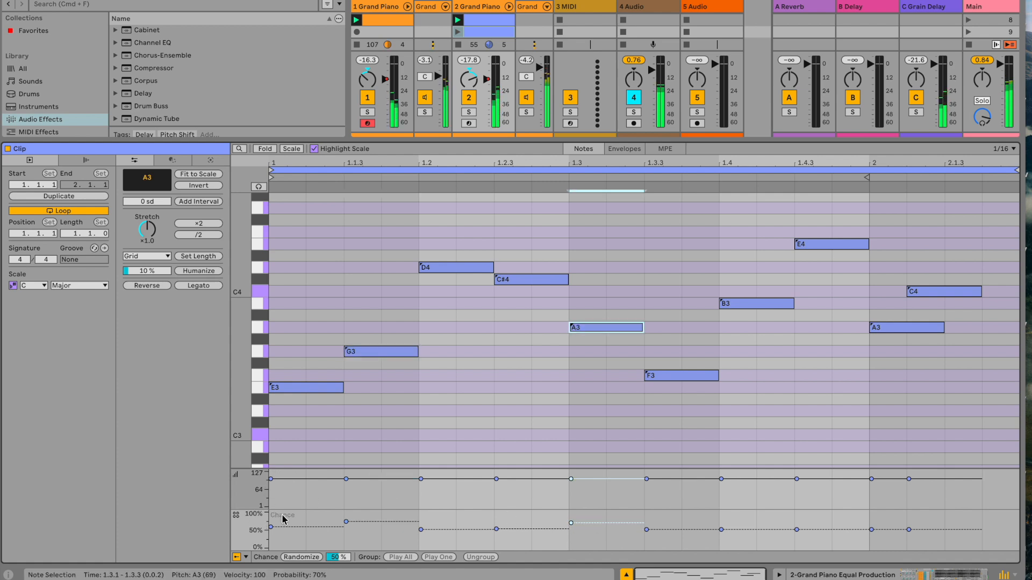
pyautogui.click(284, 527)
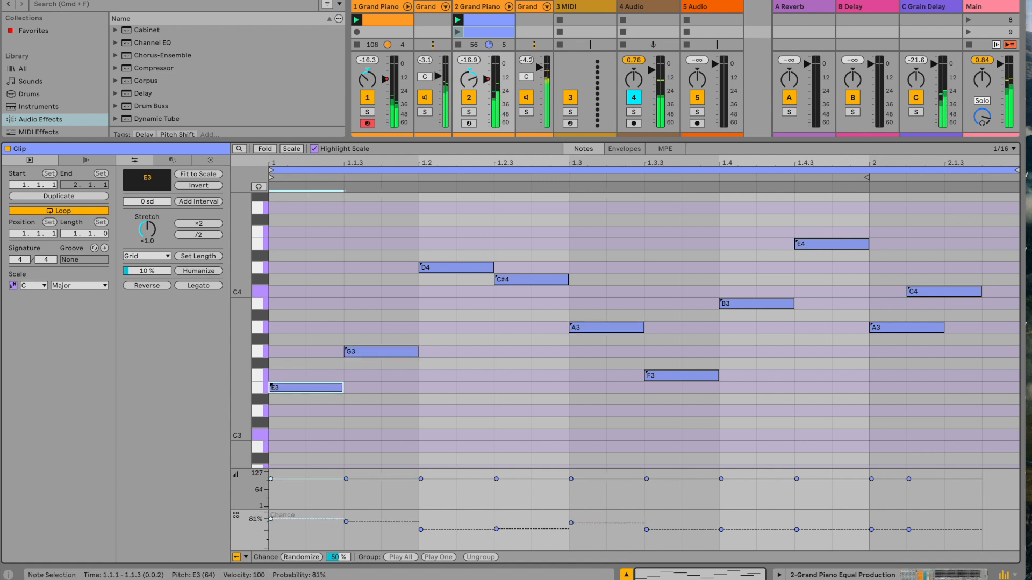
pyautogui.moveTo(796, 529); pyautogui.dragTo(797, 527)
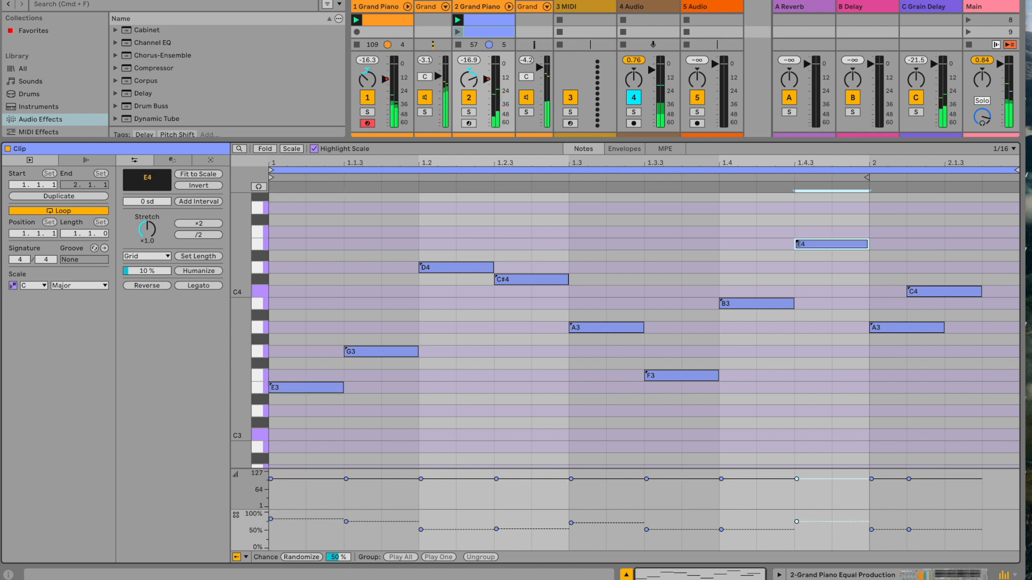
# Launch the duplicated clip and copy its B3 at 1.4.1 and C#4 at 1.2.3 up to A4
pyautogui.click(458, 34)
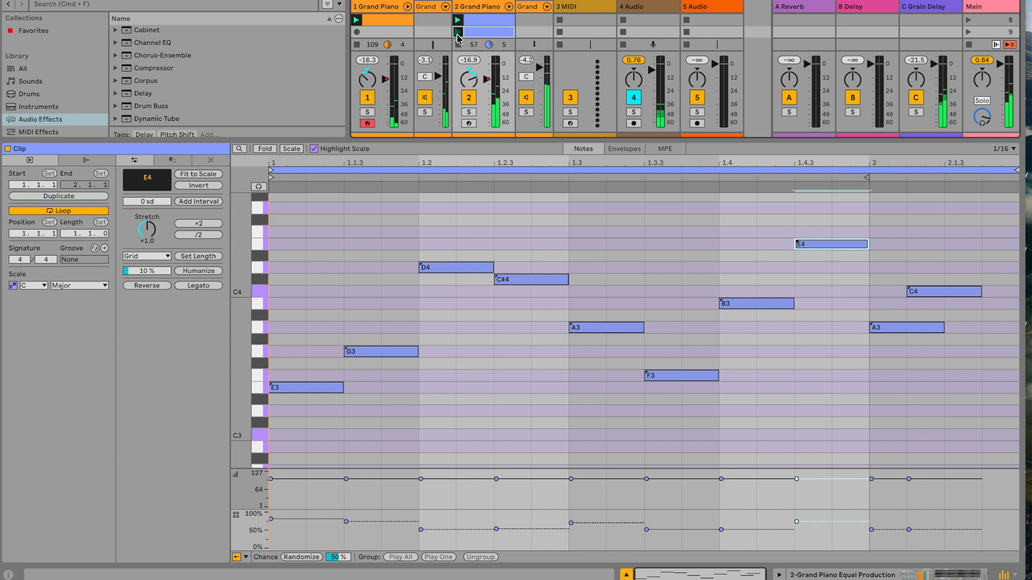
pyautogui.scroll(3, 799, 267)
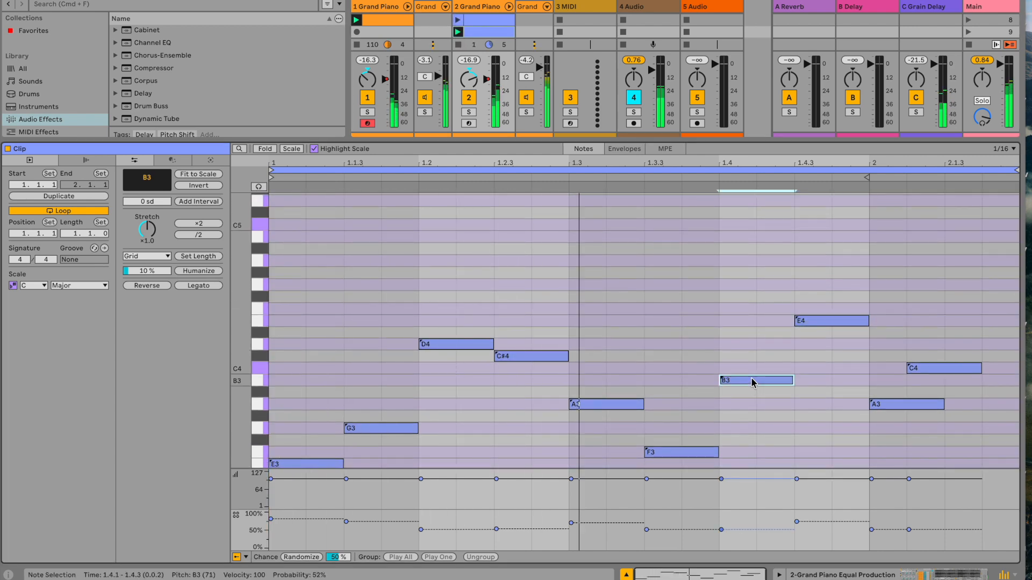
pyautogui.moveTo(753, 380); pyautogui.dragTo(749, 260)
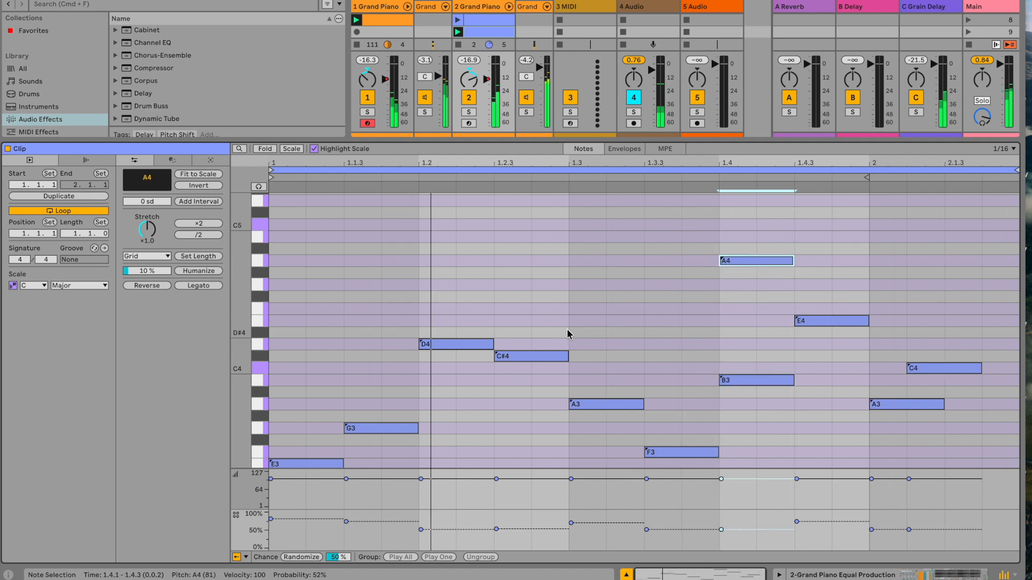
pyautogui.click(515, 356)
pyautogui.moveTo(514, 357); pyautogui.dragTo(513, 265)
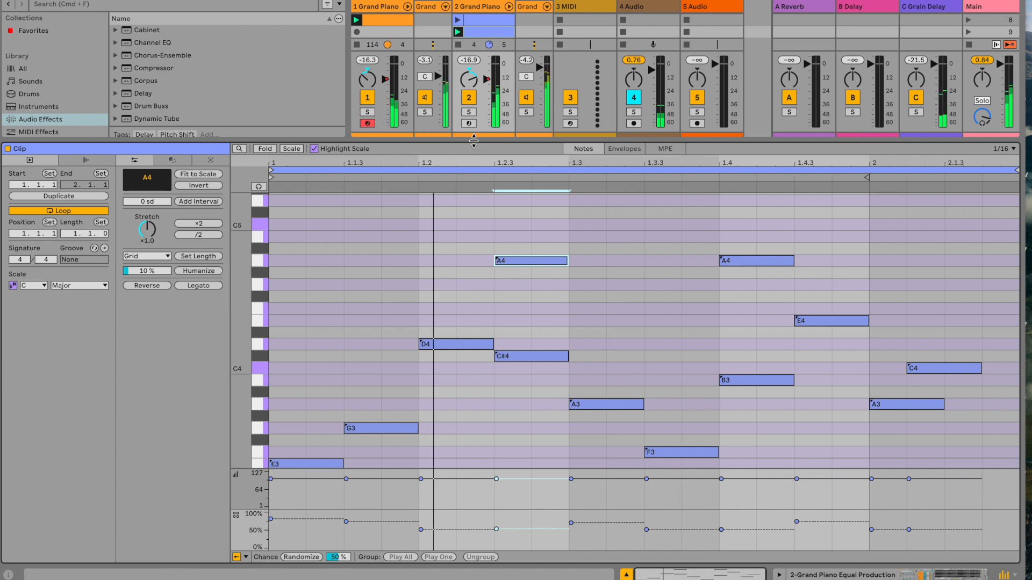
# Enable Follow Action on both clips of the second Grand Piano track together
pyautogui.moveTo(473, 142); pyautogui.dragTo(489, 347)
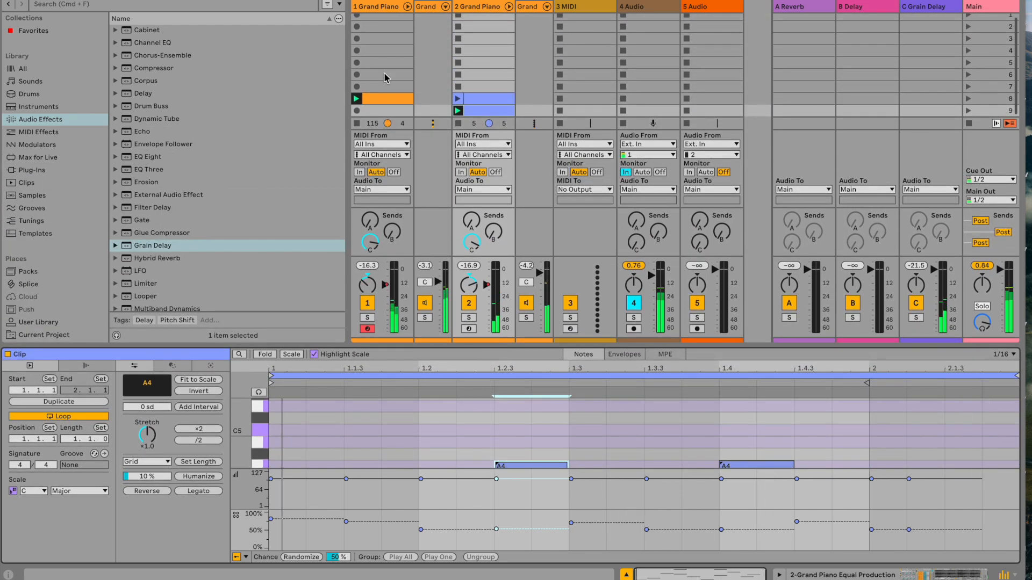
pyautogui.click(475, 102)
pyautogui.keyDown('shift'); pyautogui.click(478, 111); pyautogui.keyUp('shift')
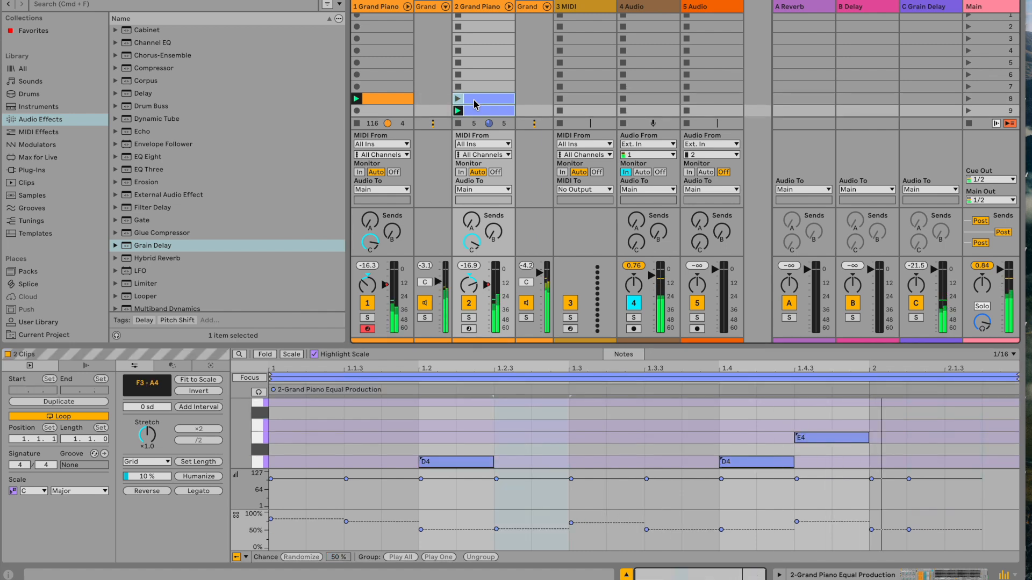
pyautogui.click(86, 366)
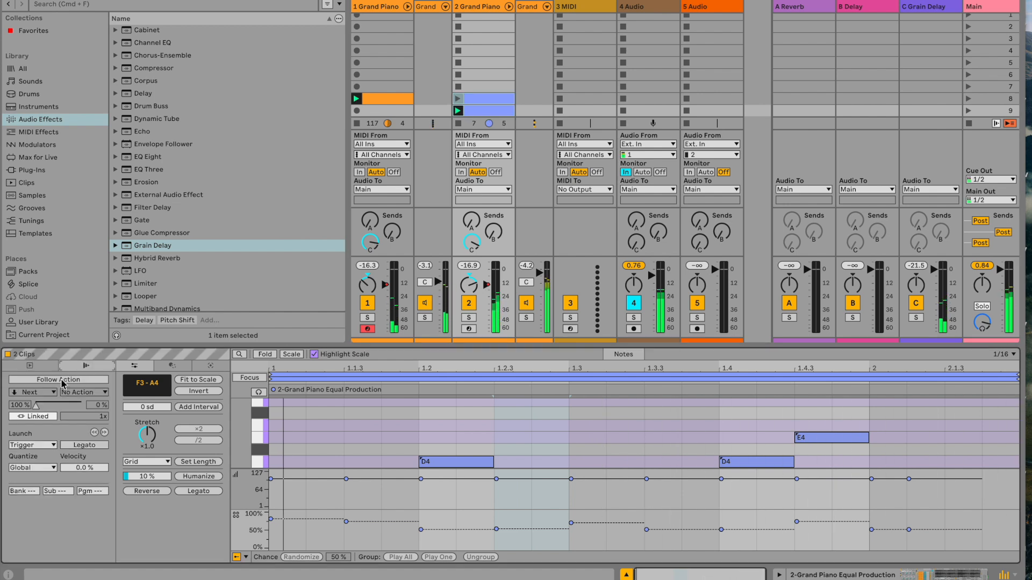
pyautogui.click(63, 380)
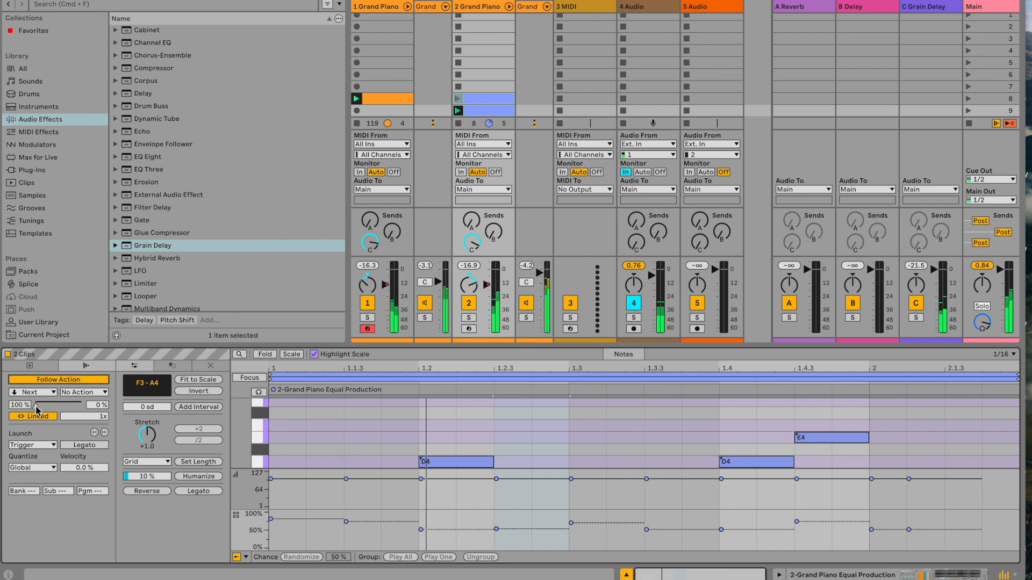
# Set the two clips' follow actions to Next at 79% and Previous at 21%
pyautogui.moveTo(36, 406); pyautogui.dragTo(45, 409)
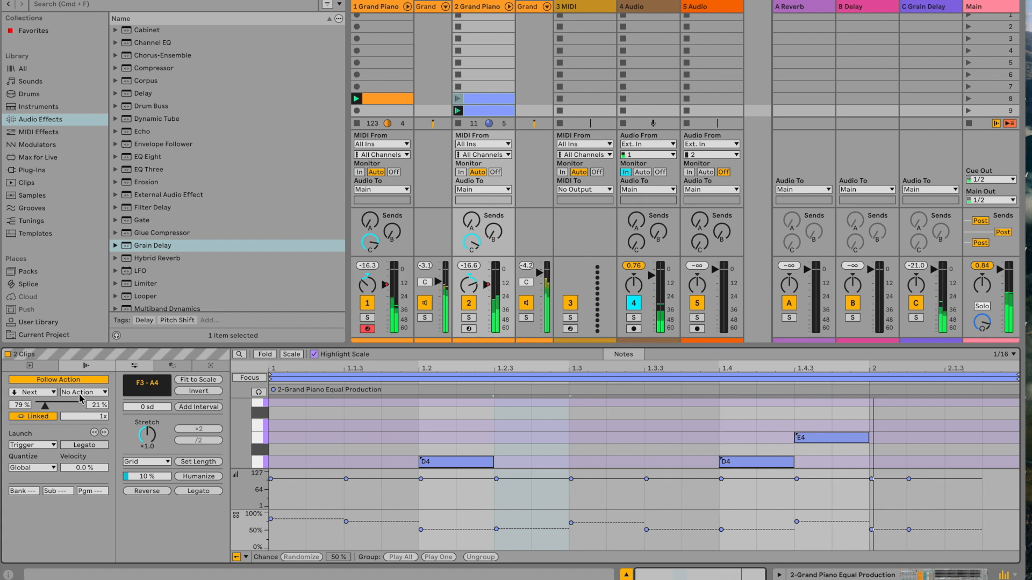
pyautogui.click(72, 393)
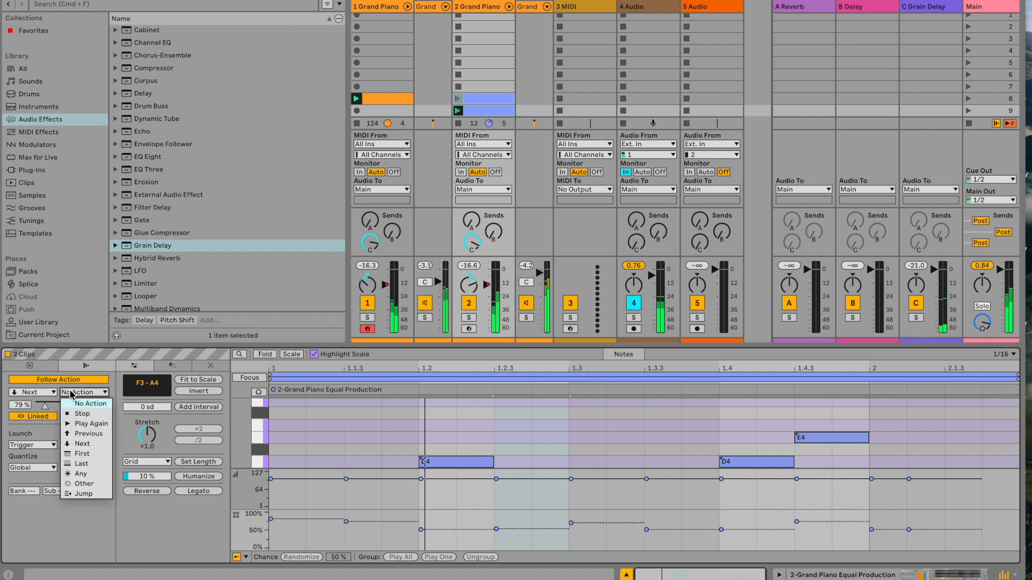
pyautogui.click(80, 434)
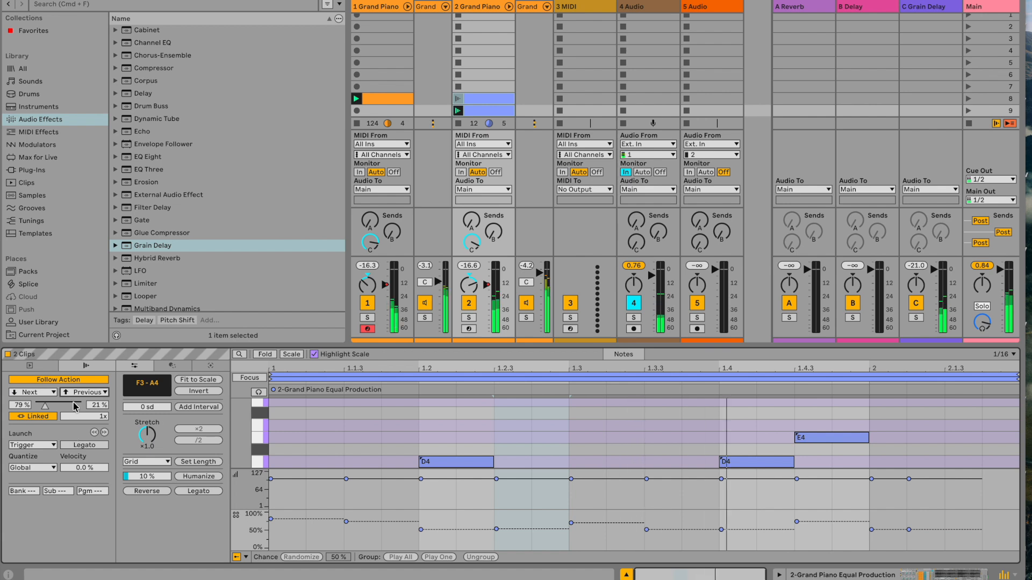
# Copy the second Grand Piano track's scene 8 clip up into the scene 7 slot
pyautogui.click(456, 101)
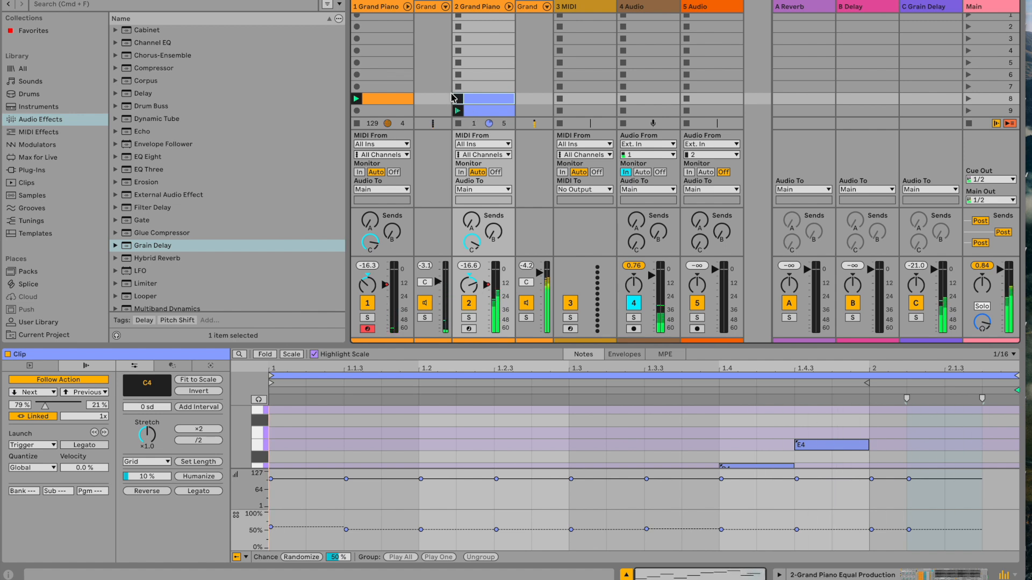
pyautogui.rightClick(477, 101)
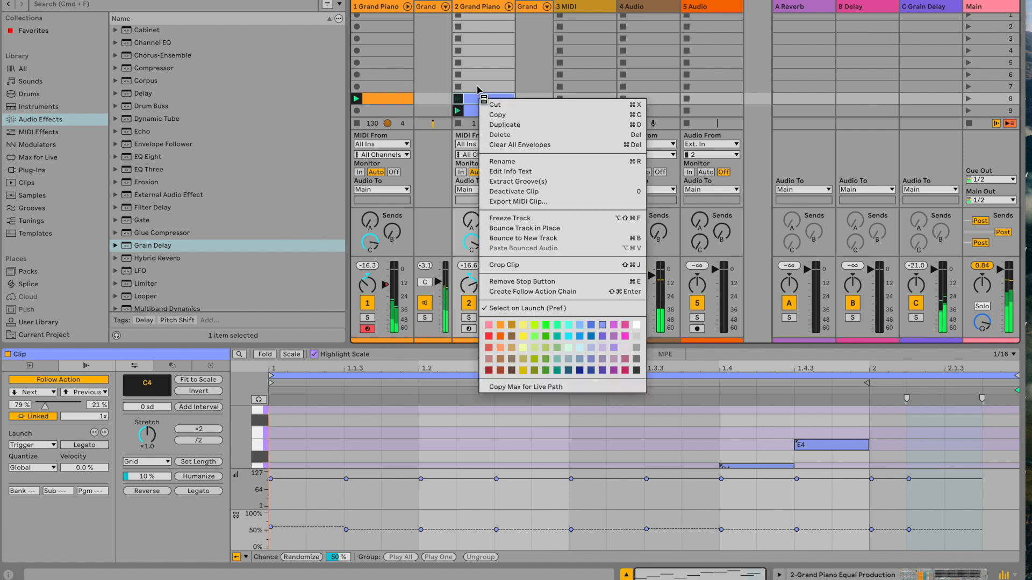
pyautogui.click(473, 103)
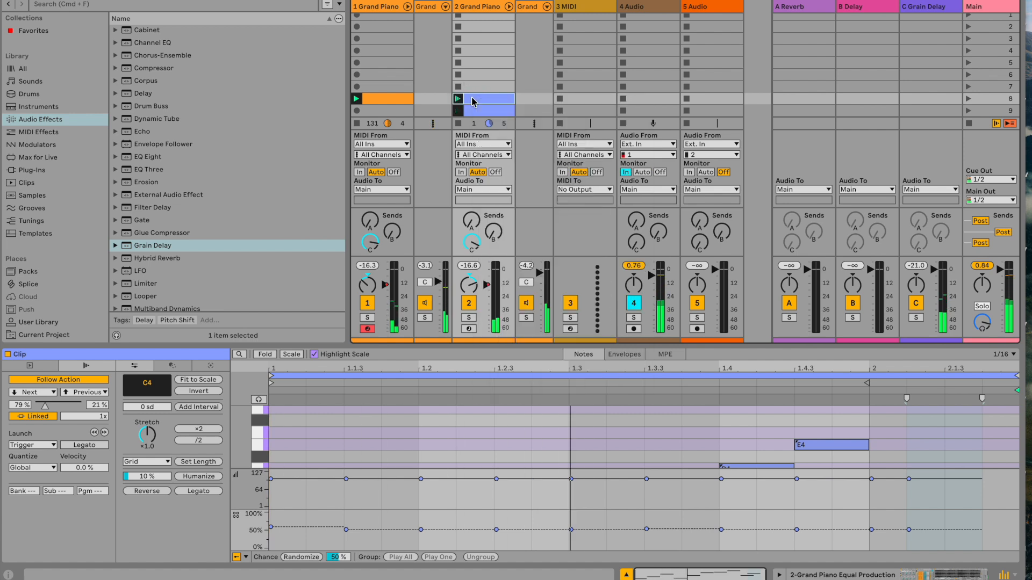
pyautogui.moveTo(473, 102); pyautogui.dragTo(473, 87)
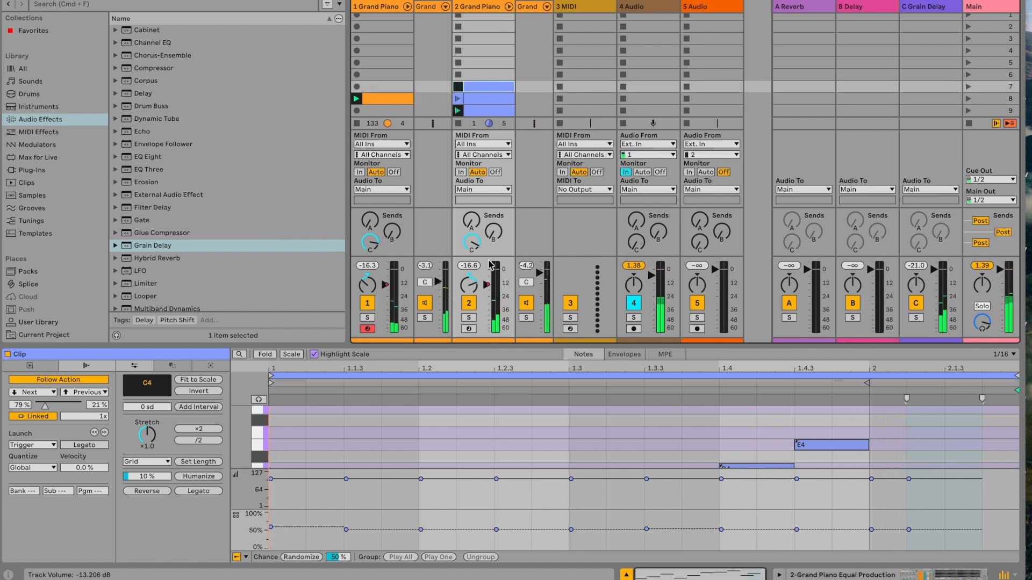
# Transpose all notes of the scene 7 clip down one octave to the E2–E3 range
pyautogui.moveTo(496, 347); pyautogui.dragTo(496, 65)
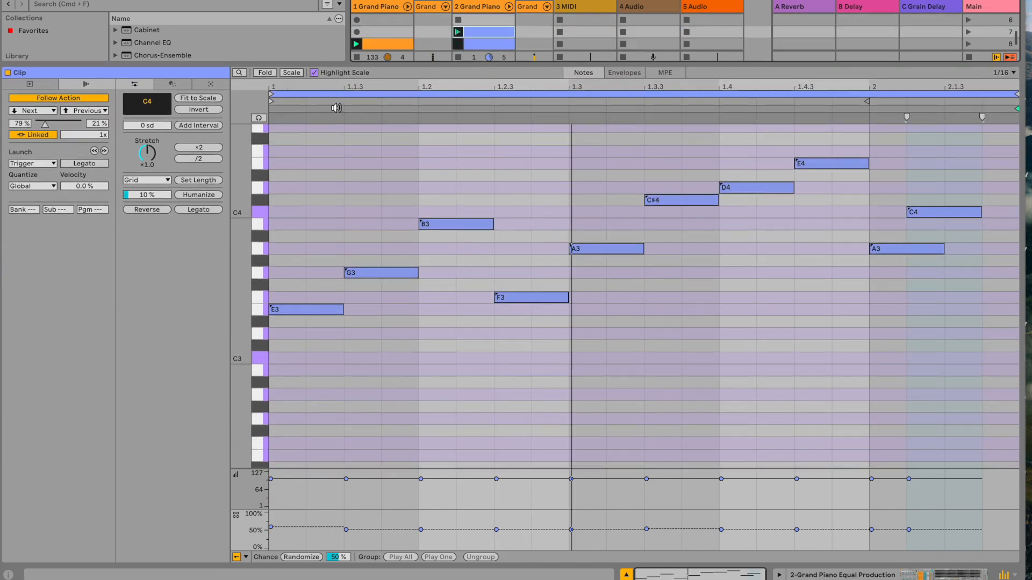
pyautogui.click(313, 161)
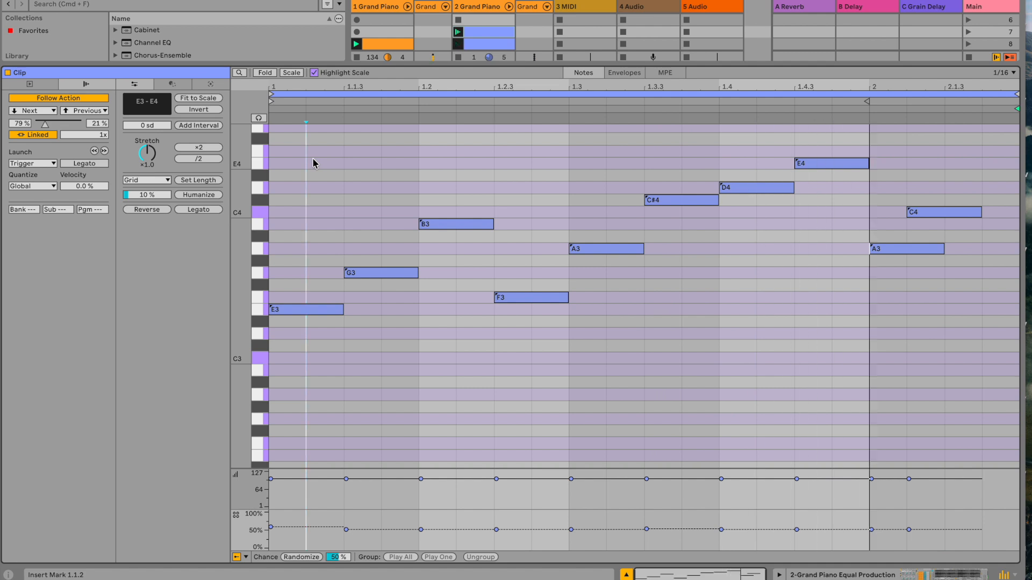
pyautogui.press('super+a')
pyautogui.moveTo(295, 308); pyautogui.dragTo(298, 451)
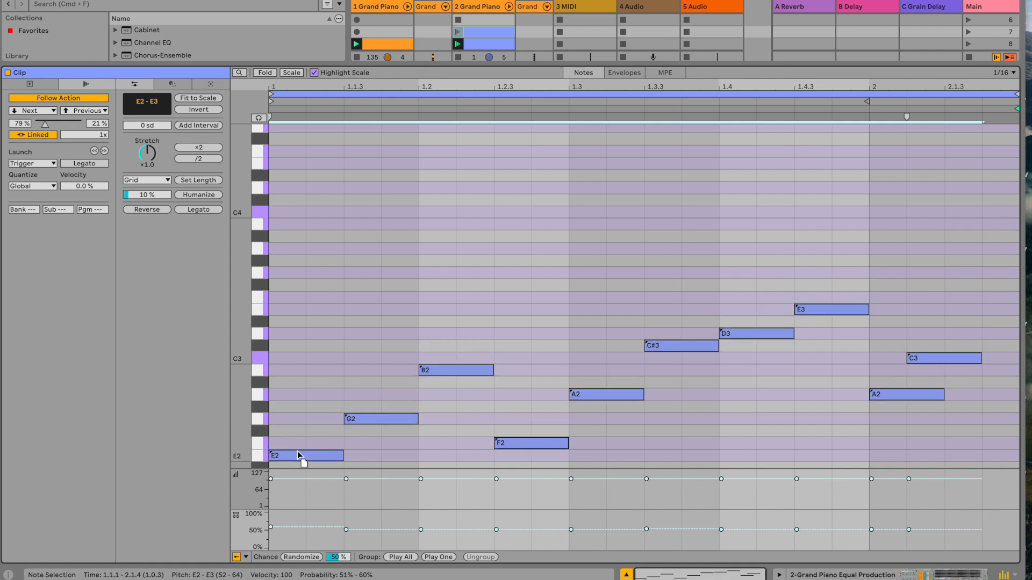
pyautogui.click(385, 291)
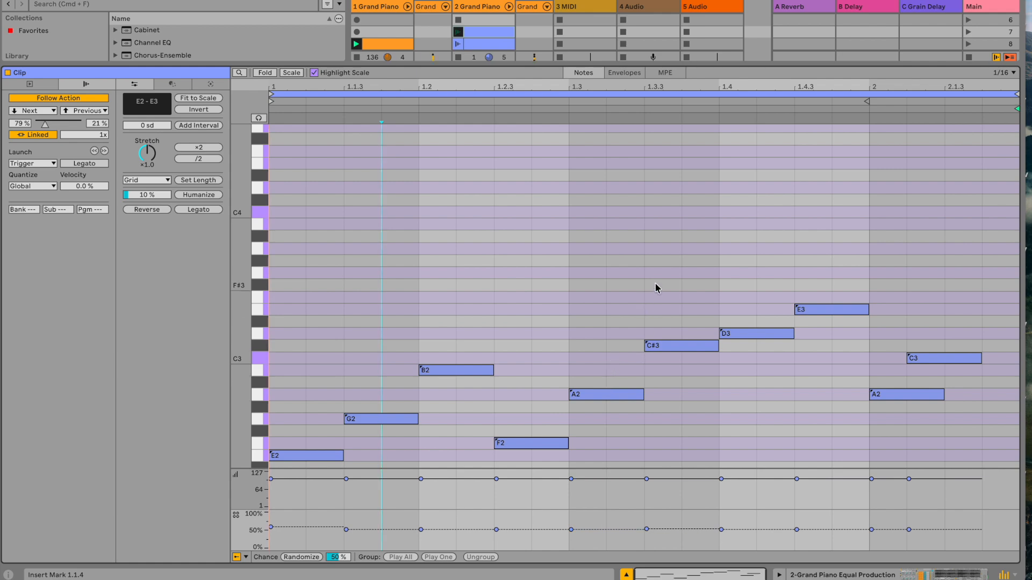
pyautogui.scroll(3, 655, 282)
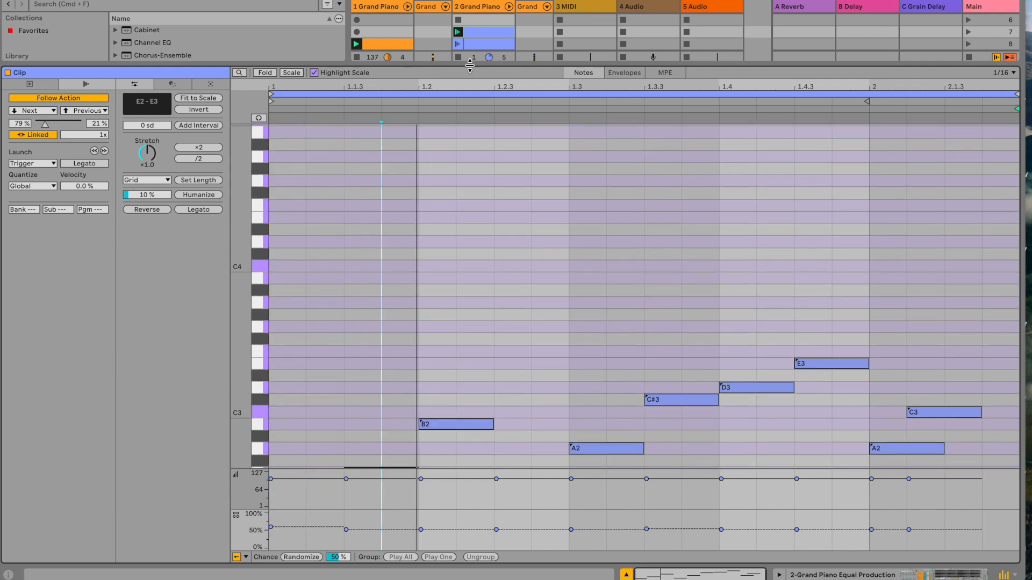
# Copy the second Grand Piano track's scene 7 clip into the scene 7 slot of the first Grand Piano track
pyautogui.moveTo(470, 69); pyautogui.dragTo(503, 313)
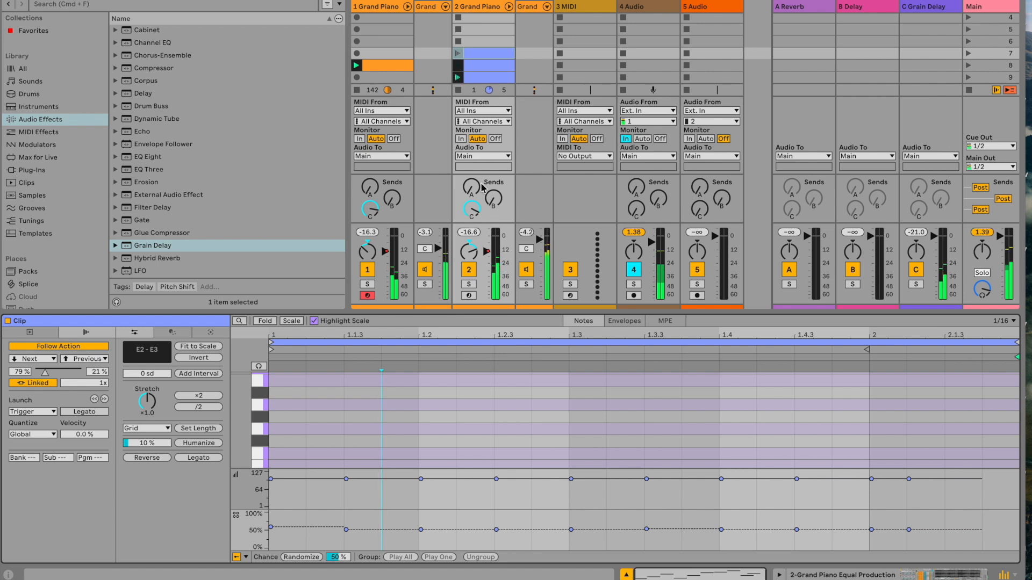
pyautogui.click(481, 53)
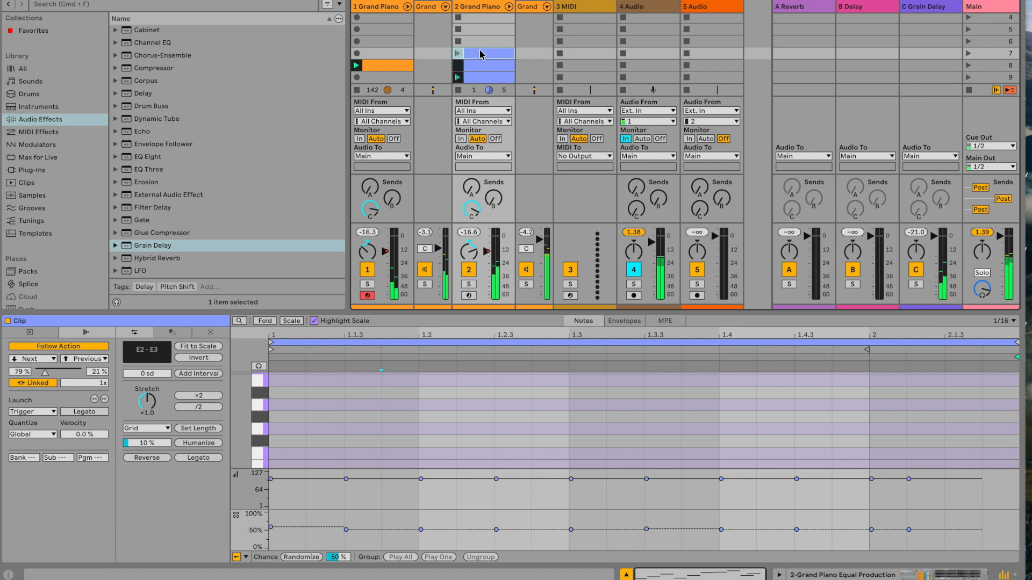
pyautogui.moveTo(462, 54); pyautogui.dragTo(383, 55)
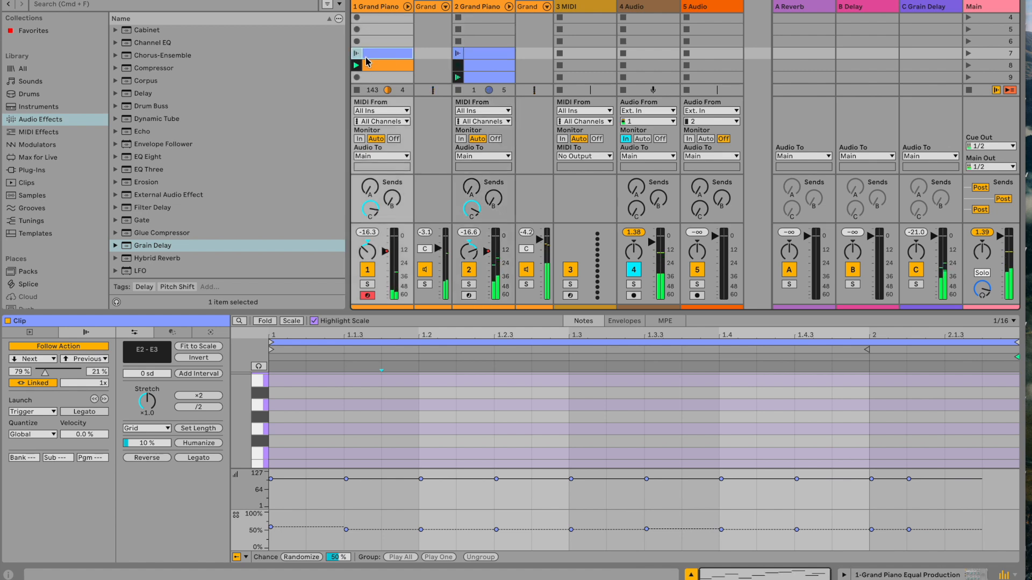
# Enable Follow Action on both clips of the first Grand Piano track with Previous as the second action, and launch the scene 7 clip
pyautogui.hotkey('shift', 'Down')
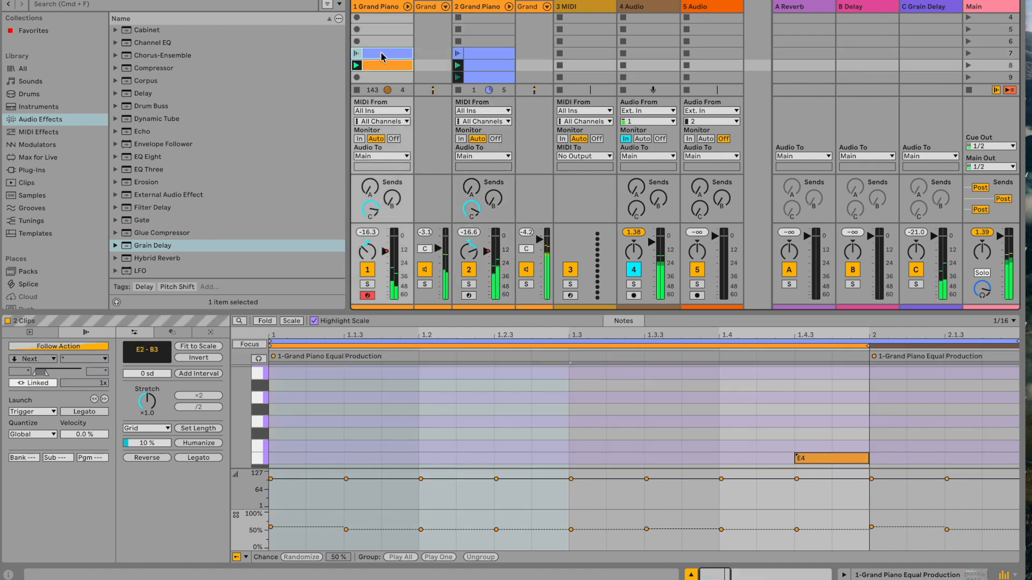
pyautogui.click(52, 347)
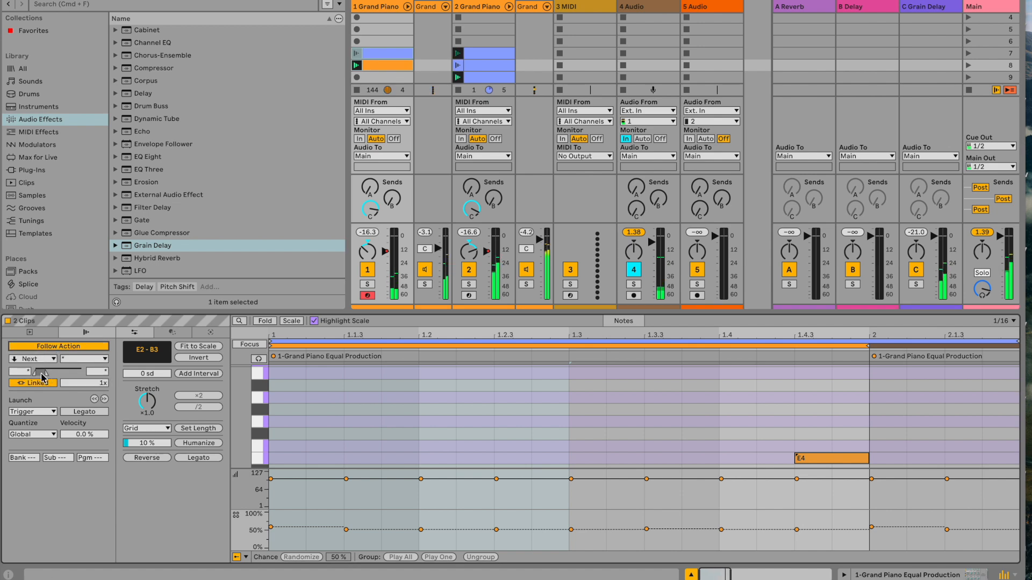
pyautogui.click(72, 360)
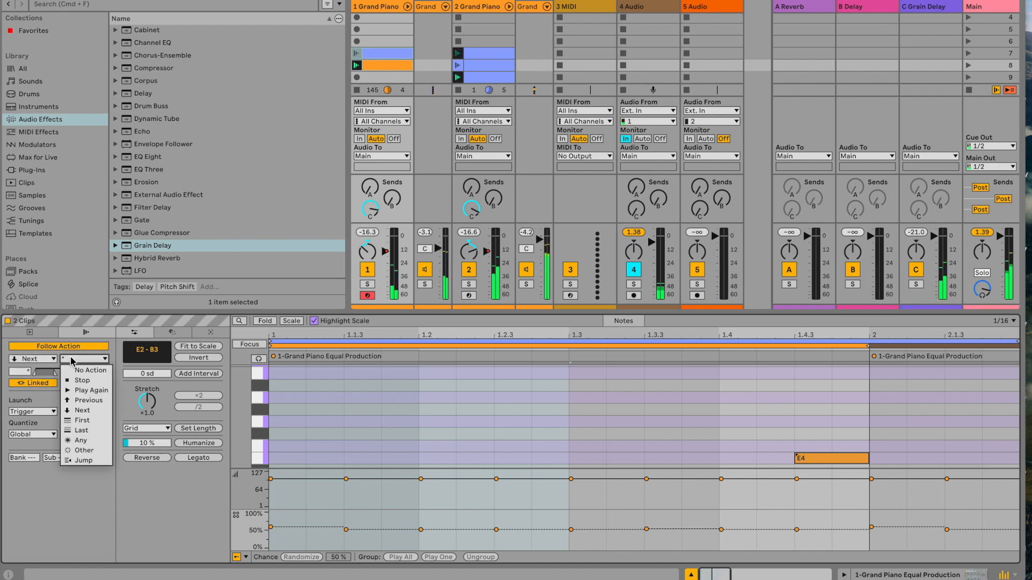
pyautogui.click(94, 400)
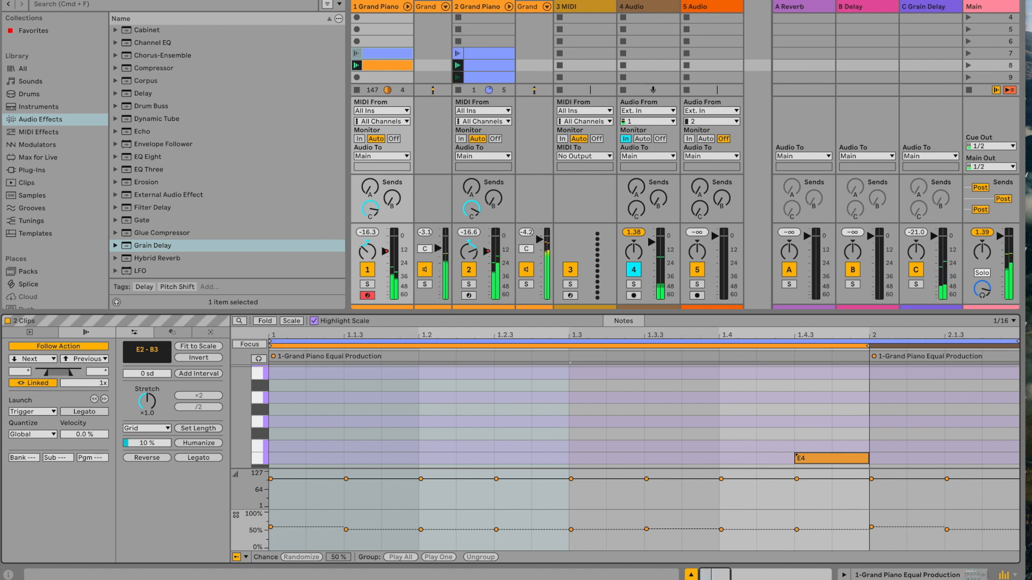
pyautogui.click(358, 55)
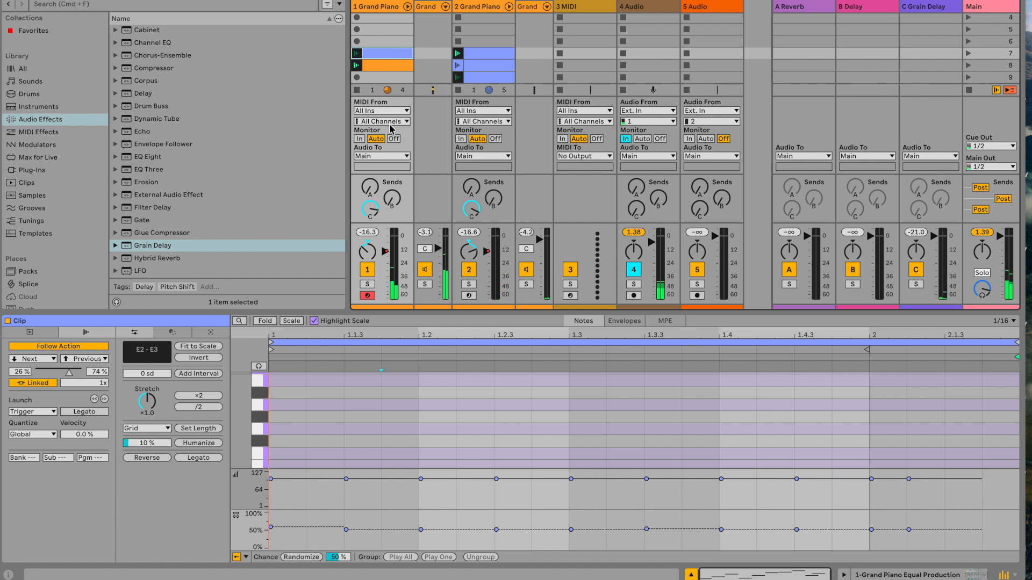
# Set both follow actions to Any for all three clips of the second Grand Piano track
pyautogui.click(475, 56)
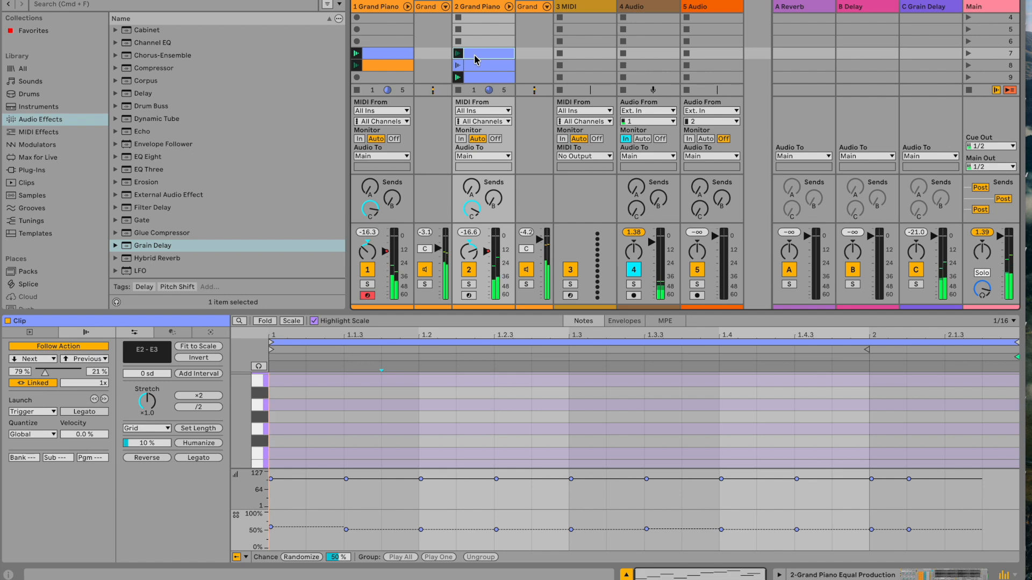
pyautogui.hotkey('shift', 'Down')
pyautogui.hotkey('shift', 'Down')
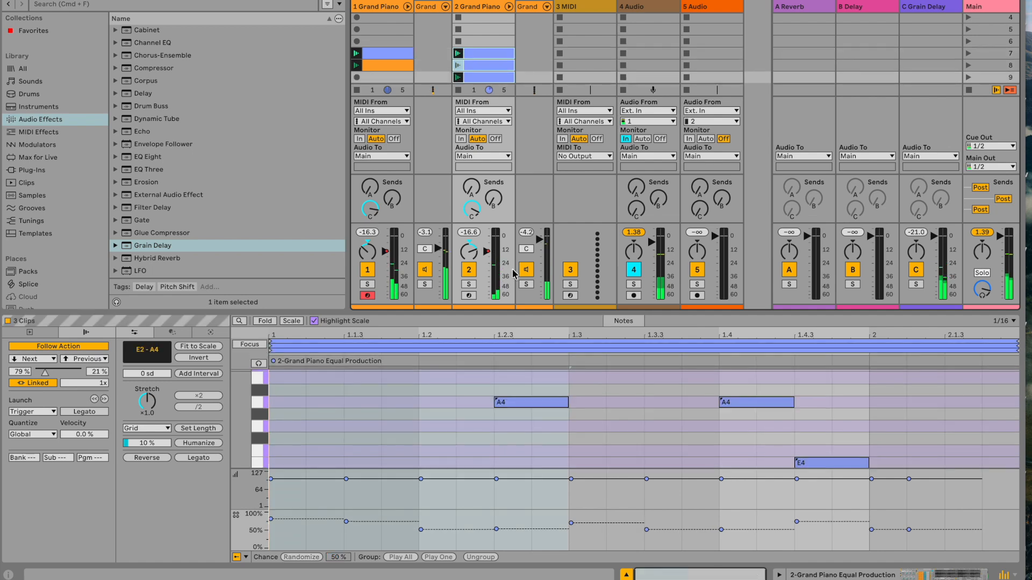
pyautogui.moveTo(520, 311)
pyautogui.mouseDown()
pyautogui.moveTo(514, 135)
pyautogui.moveTo(492, 4)
pyautogui.moveTo(530, 328)
pyautogui.mouseUp()
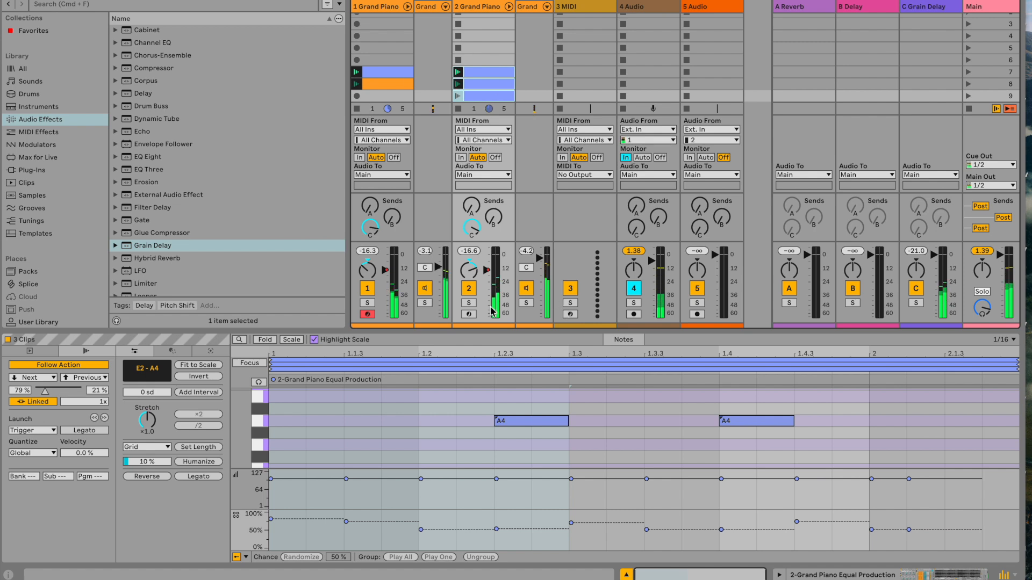
pyautogui.click(469, 73)
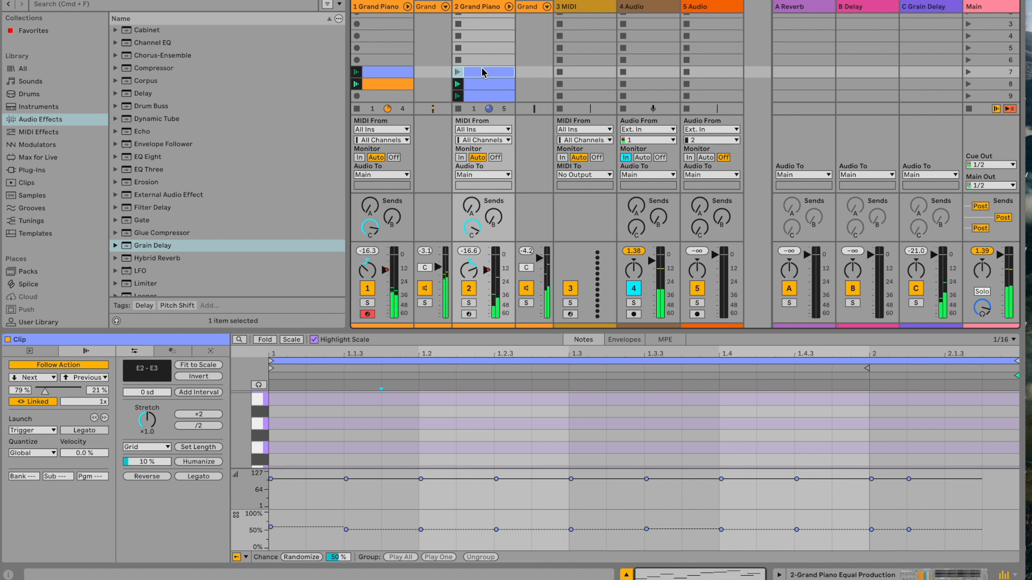
pyautogui.keyDown('shift'); pyautogui.click(484, 96); pyautogui.keyUp('shift')
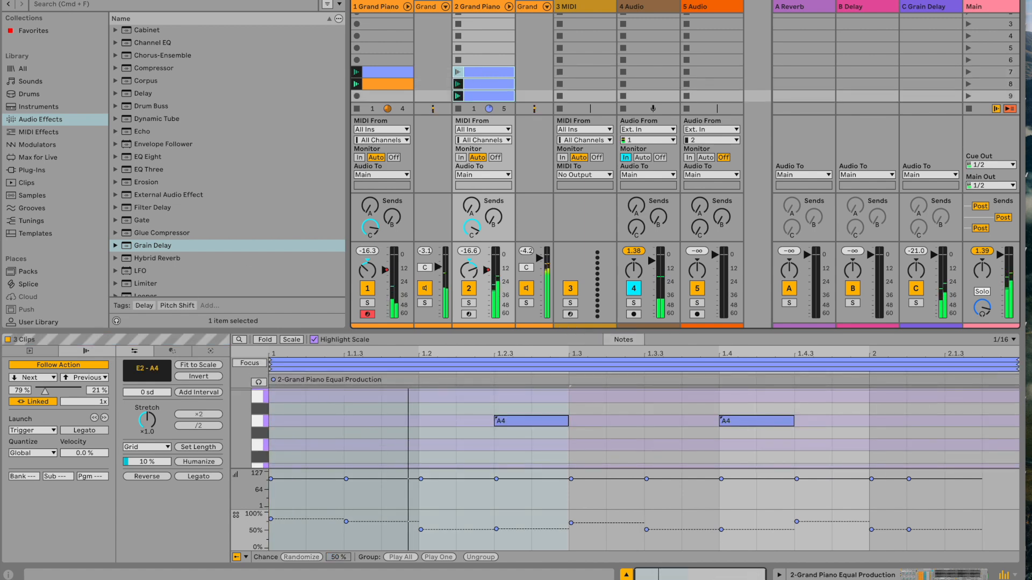
pyautogui.click(42, 378)
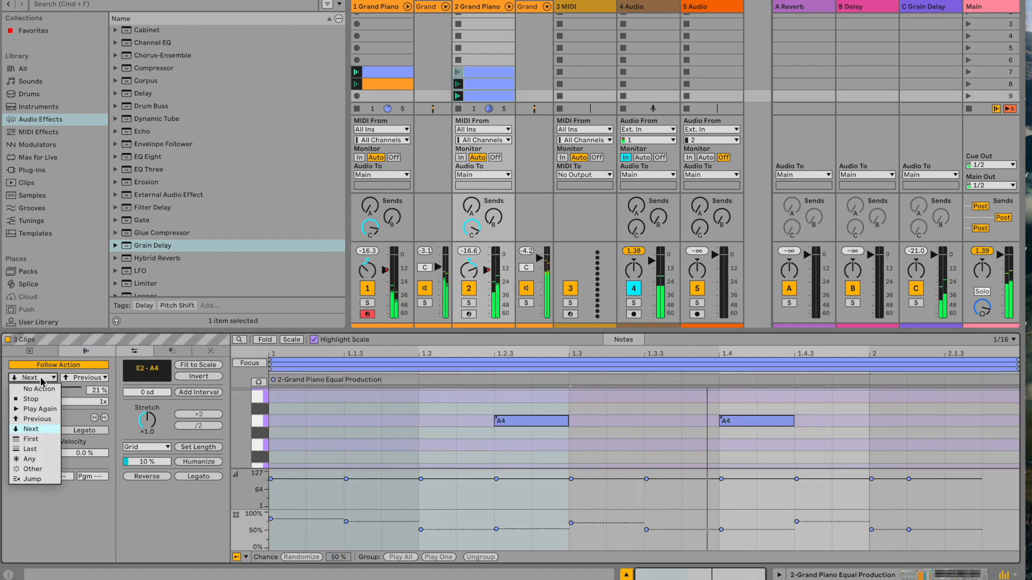
pyautogui.click(34, 459)
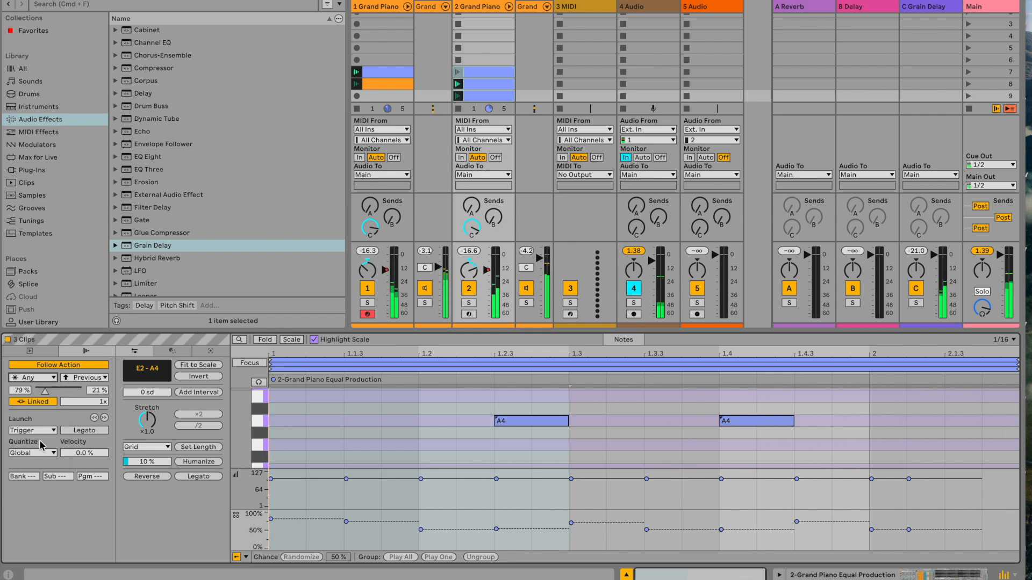
pyautogui.click(85, 379)
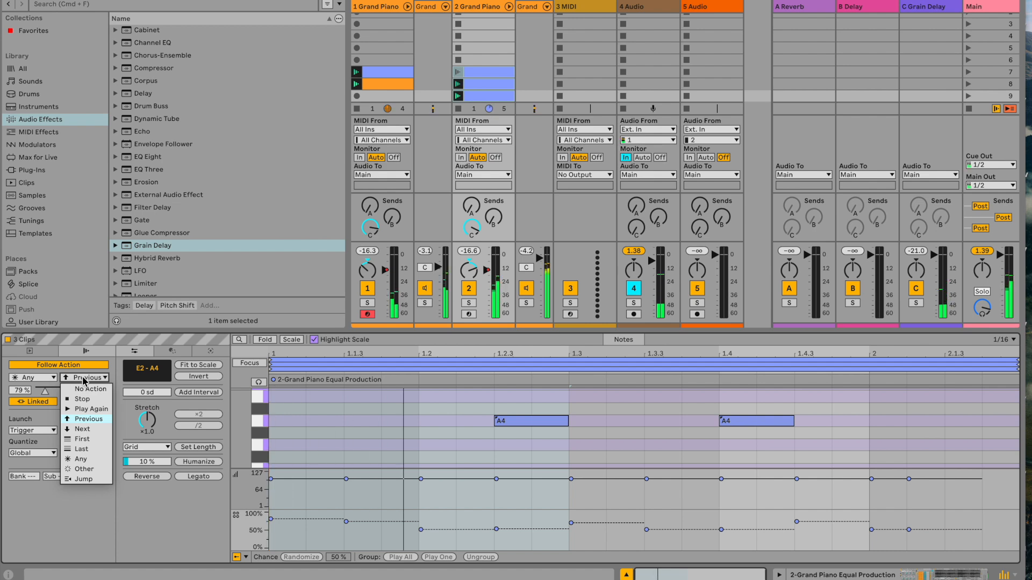
pyautogui.click(89, 461)
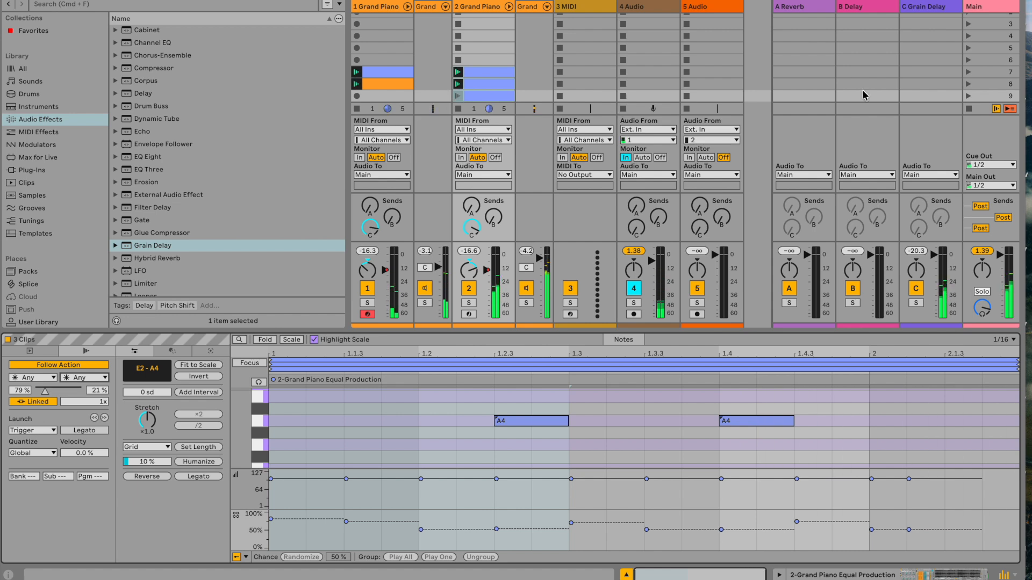
# Open the Grain Delay device on return C and set its Spray to about 54 ms and Frequency to about 4.74 Hz
pyautogui.click(922, 9)
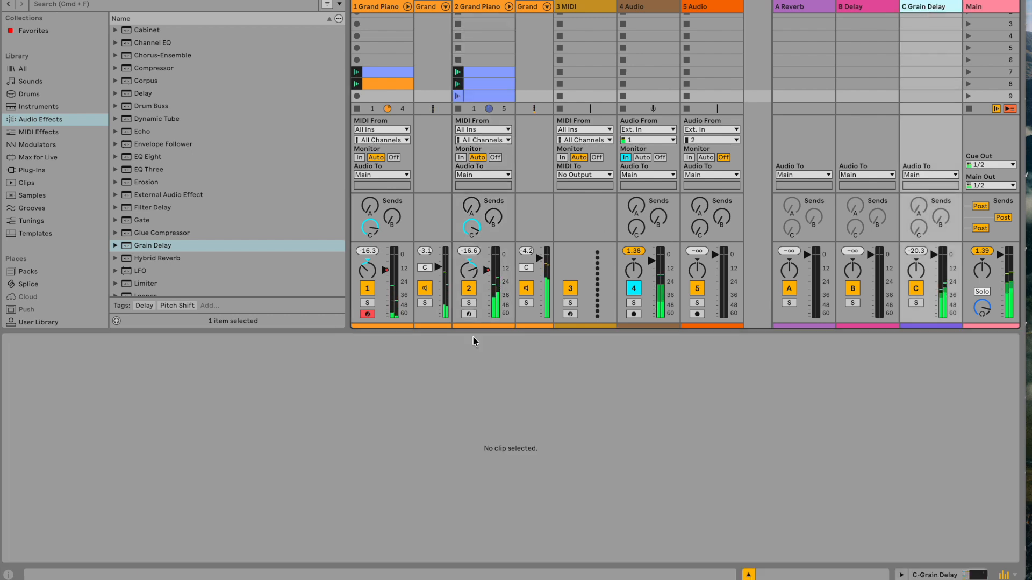
pyautogui.click(901, 574)
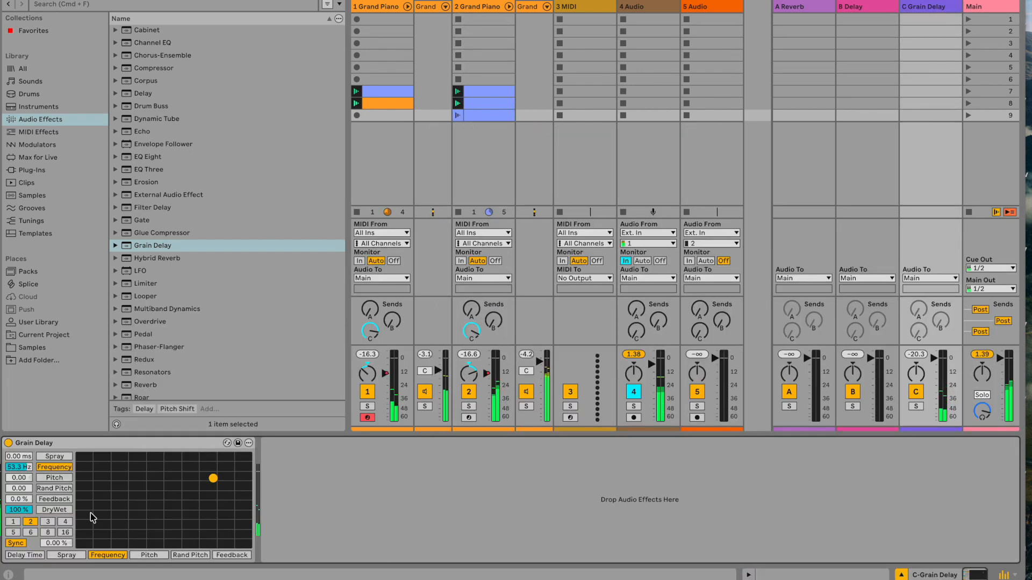
pyautogui.moveTo(213, 478); pyautogui.dragTo(147, 511)
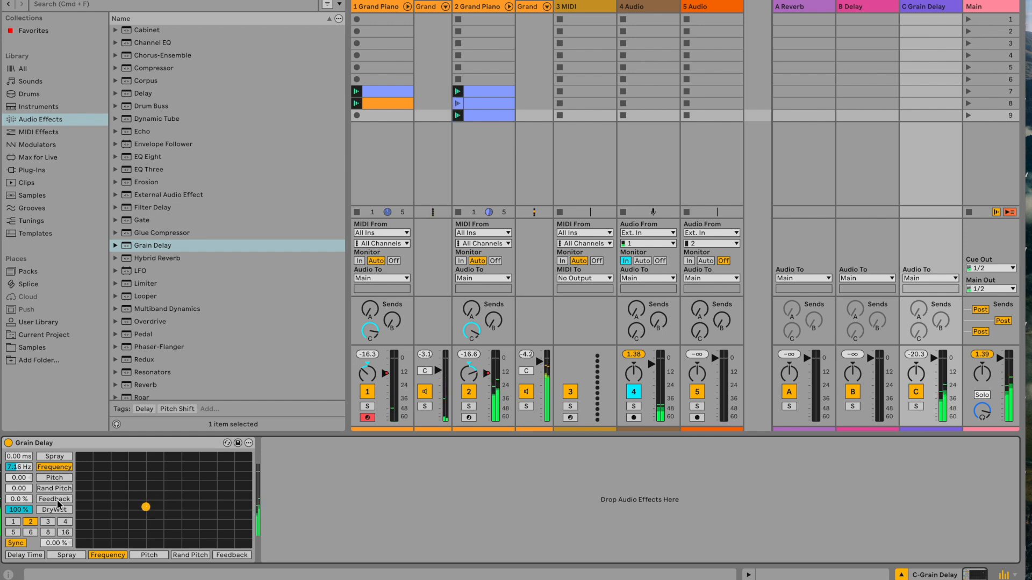
pyautogui.click(67, 555)
pyautogui.moveTo(79, 510); pyautogui.dragTo(180, 476)
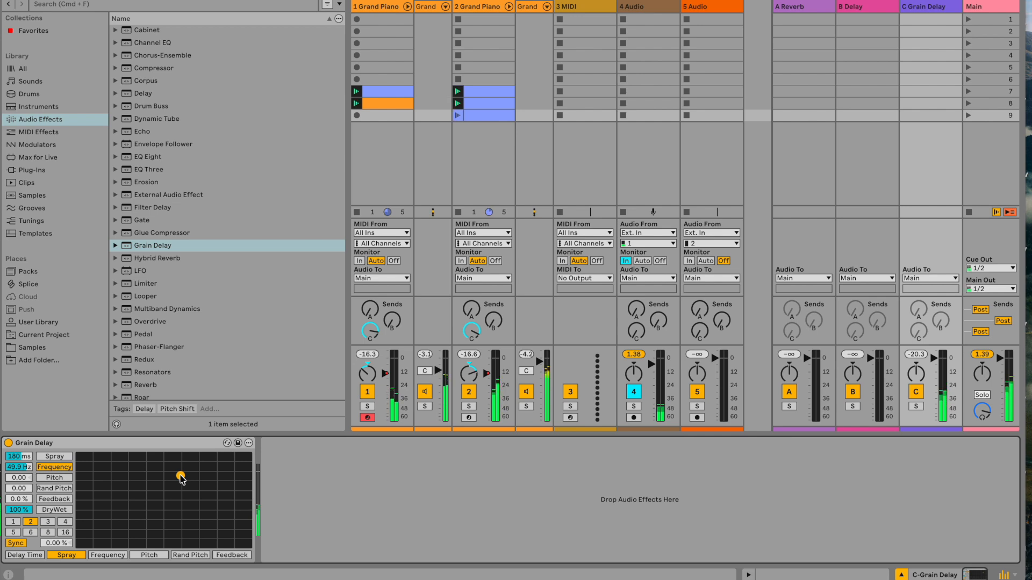
pyautogui.moveTo(180, 477); pyautogui.dragTo(136, 519)
# Set the Grain Delay's synced delay time to 3, Feedback to about 57% and Frequency to about 16 Hz
pyautogui.click(35, 556)
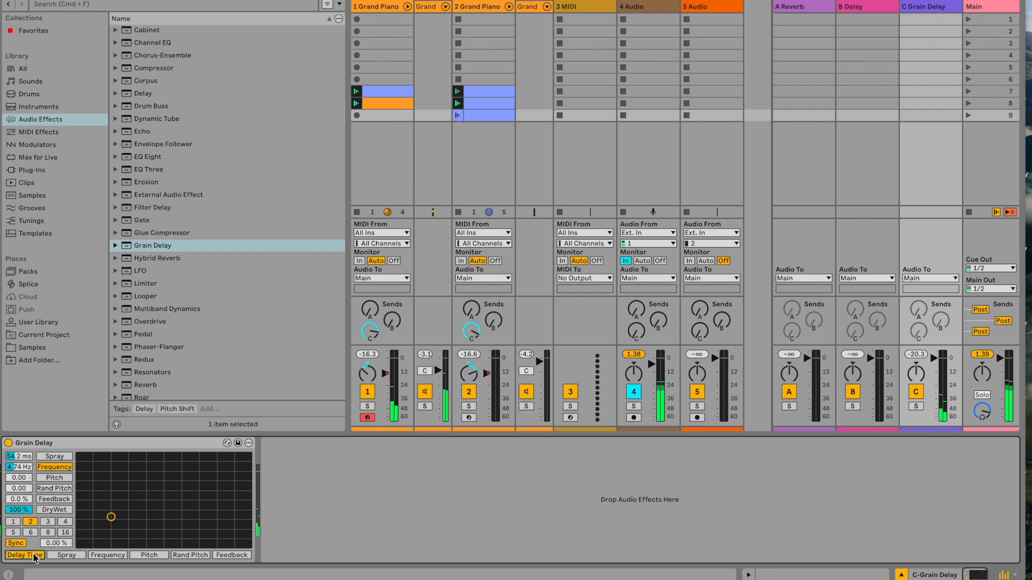
pyautogui.moveTo(124, 517); pyautogui.dragTo(140, 515)
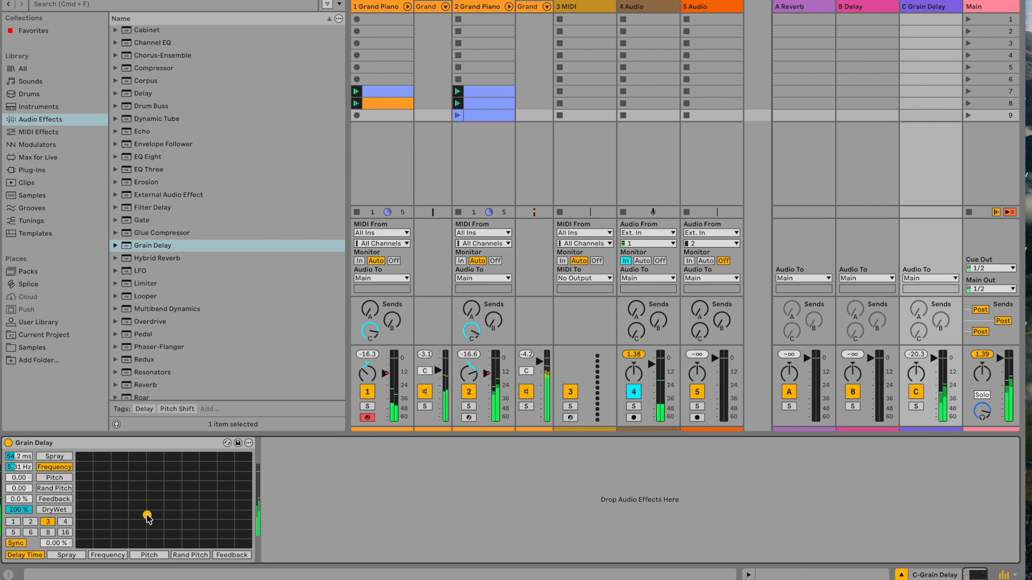
pyautogui.click(227, 556)
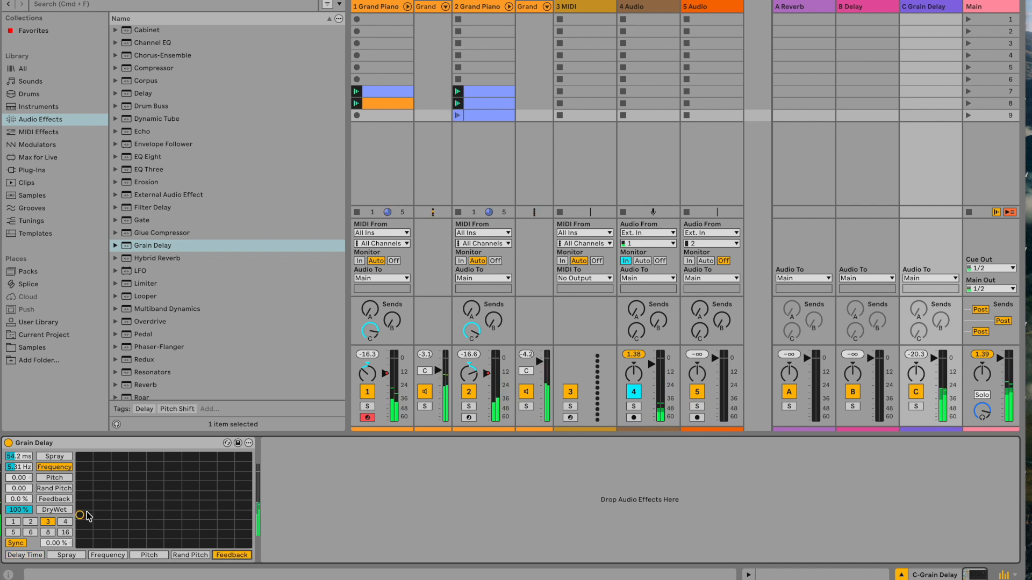
pyautogui.moveTo(81, 517); pyautogui.dragTo(178, 496)
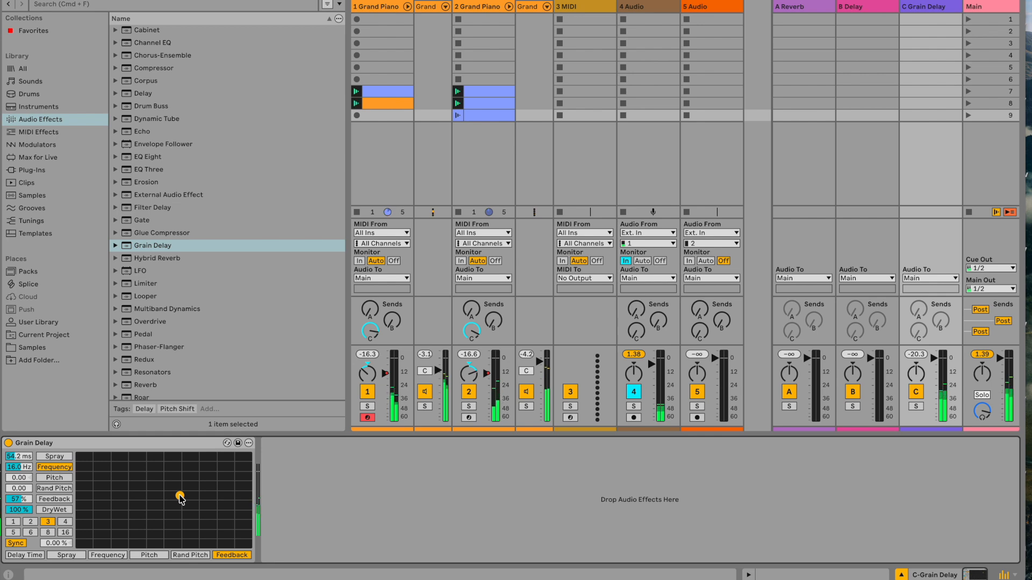
# Reduce the Grain Delay's Spray to about 0.20 ms and set Feedback to about 61% with Frequency at about 8.38 Hz
pyautogui.click(67, 556)
pyautogui.moveTo(130, 501); pyautogui.dragTo(88, 521)
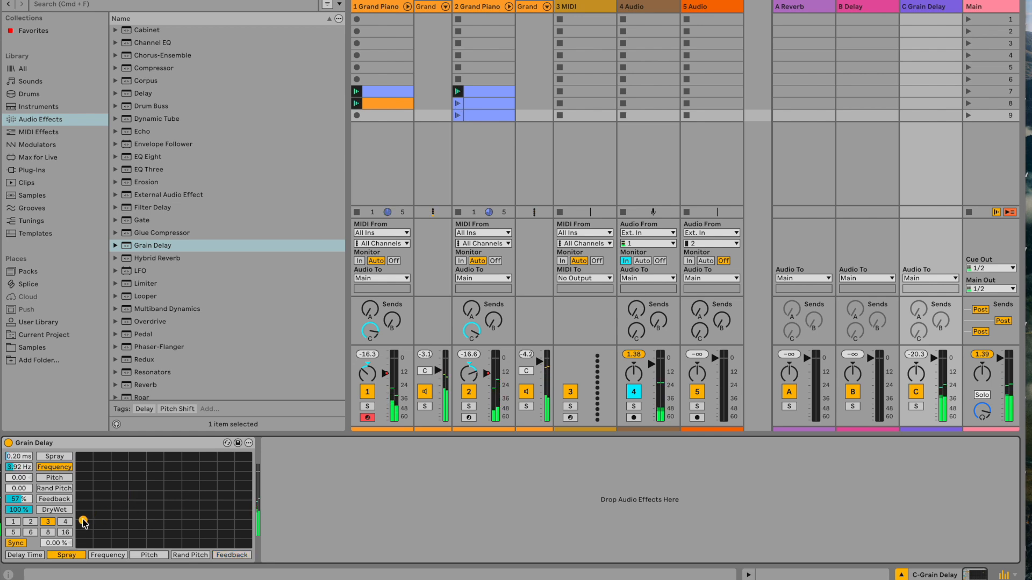
pyautogui.click(231, 555)
pyautogui.moveTo(181, 521); pyautogui.dragTo(187, 508)
# Try a synced delay time of 16, return it to 3, and set Feedback to about 41% with Frequency at about 60.3 Hz
pyautogui.click(65, 533)
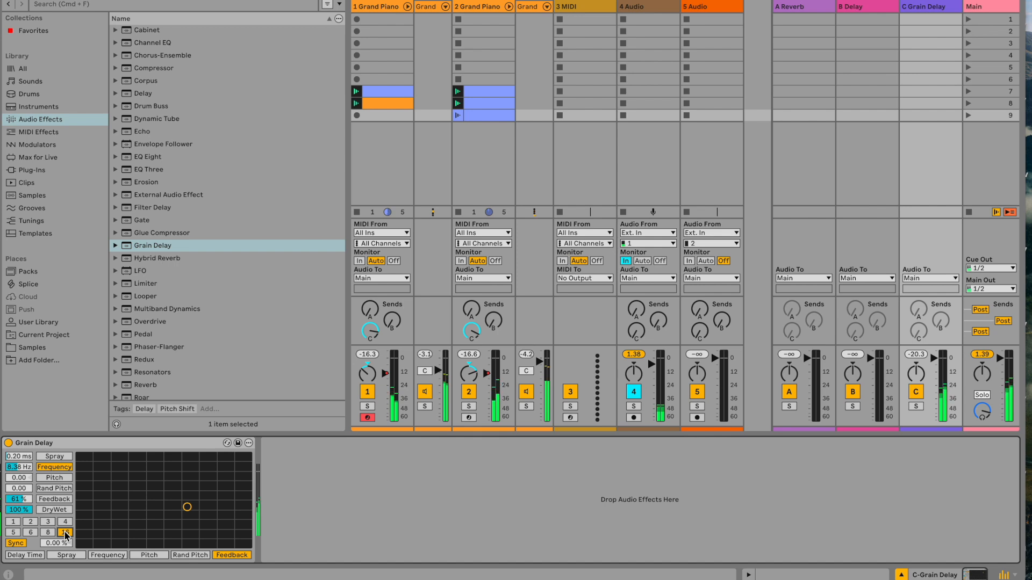
pyautogui.moveTo(184, 509); pyautogui.dragTo(120, 516)
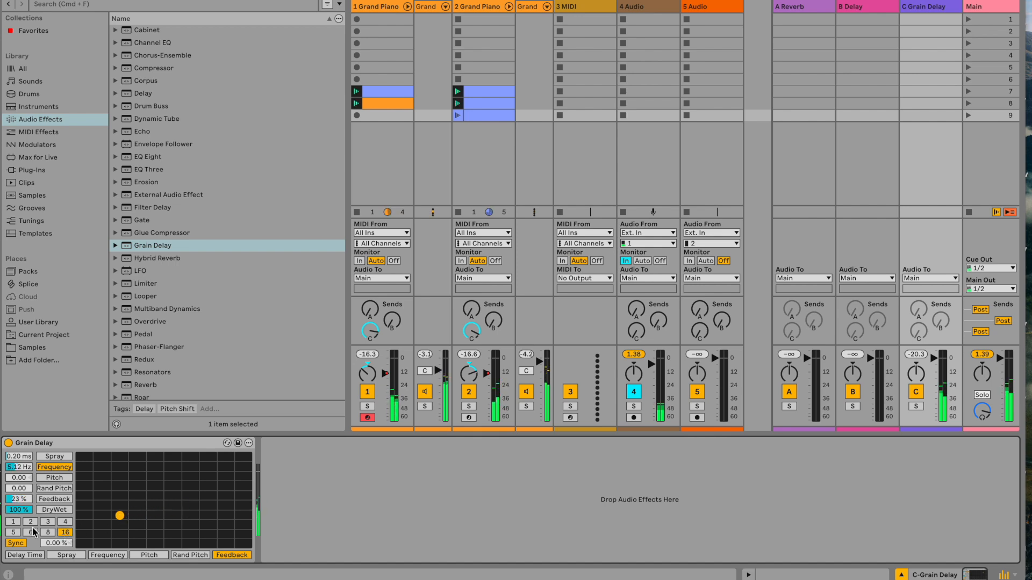
pyautogui.click(47, 522)
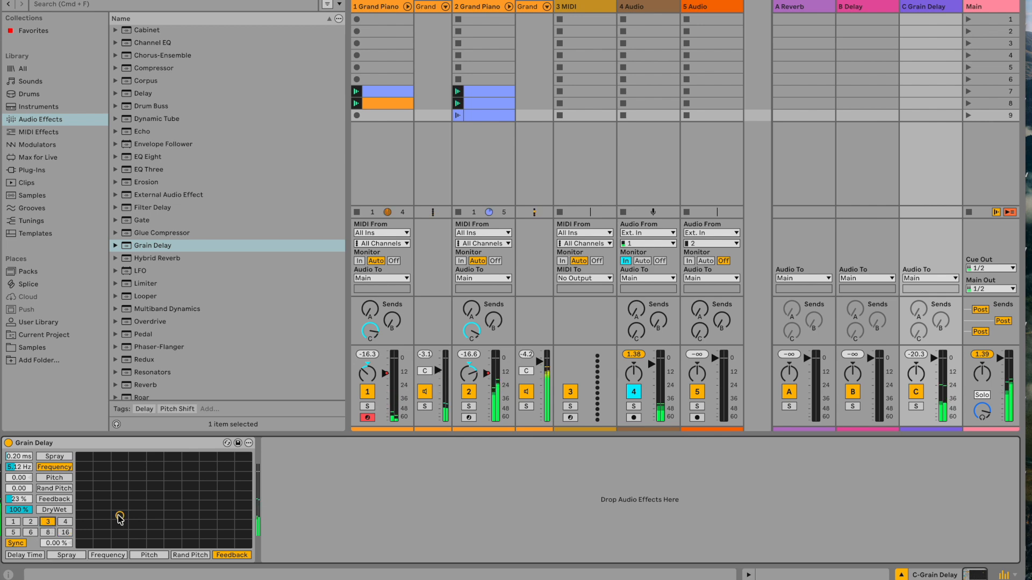
pyautogui.moveTo(120, 516); pyautogui.dragTo(151, 473)
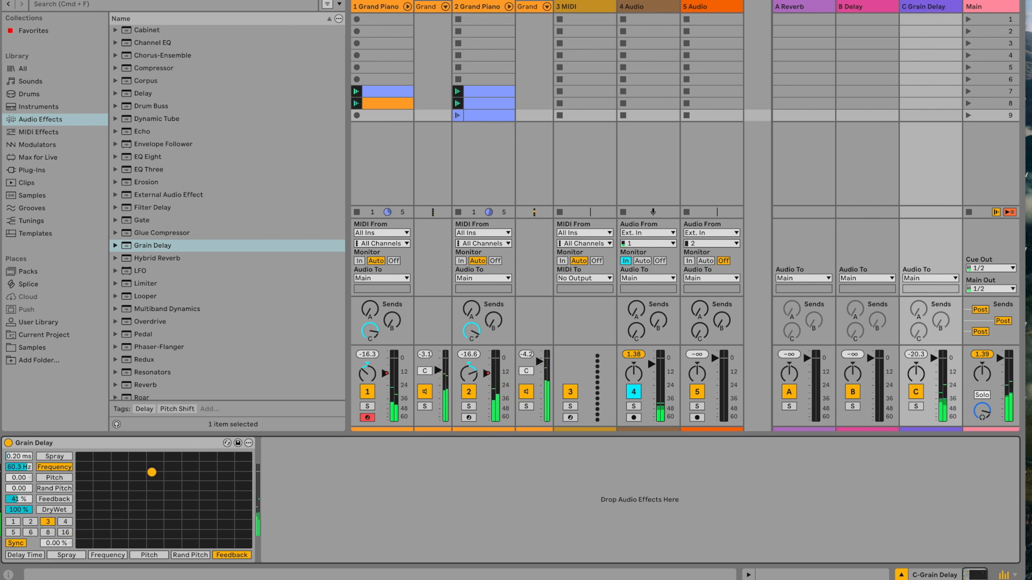